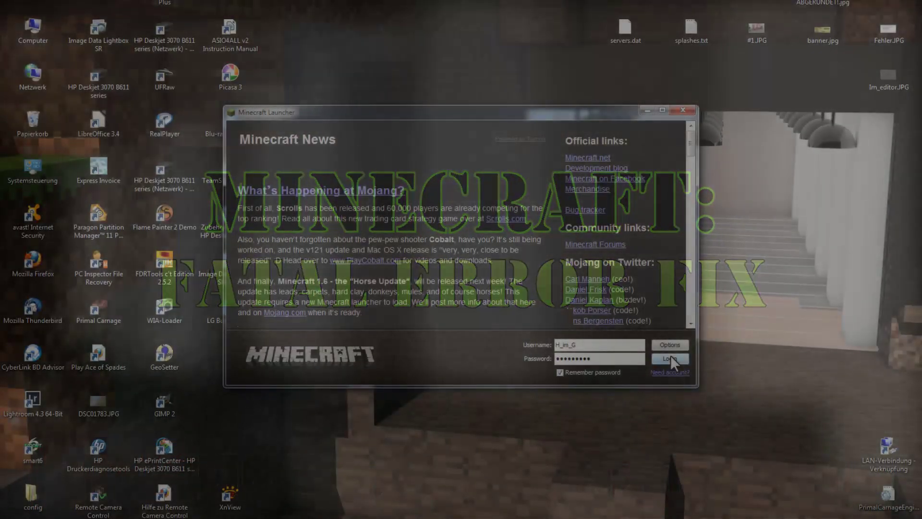
Log in and launch Minecraft, which stops with the fatal FML 'cannot launch in current configuration' error
left_click(670, 358)
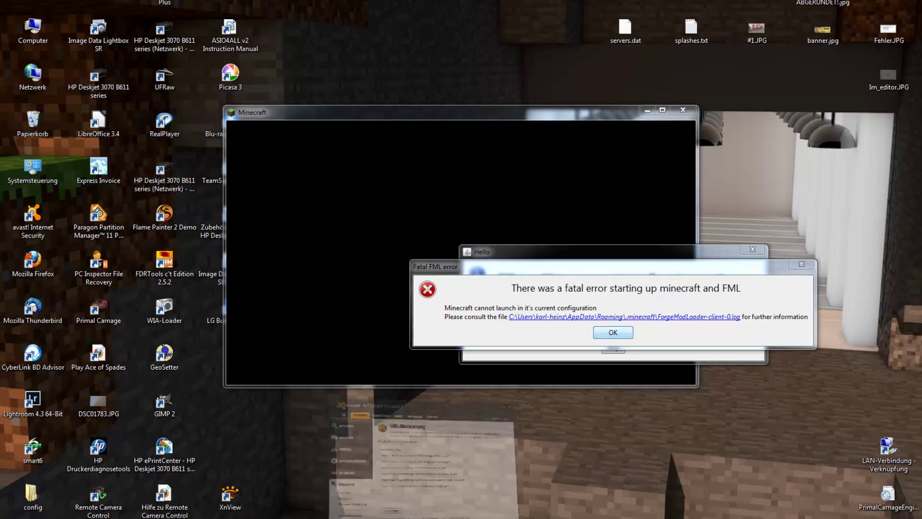
key("alt+Tab")
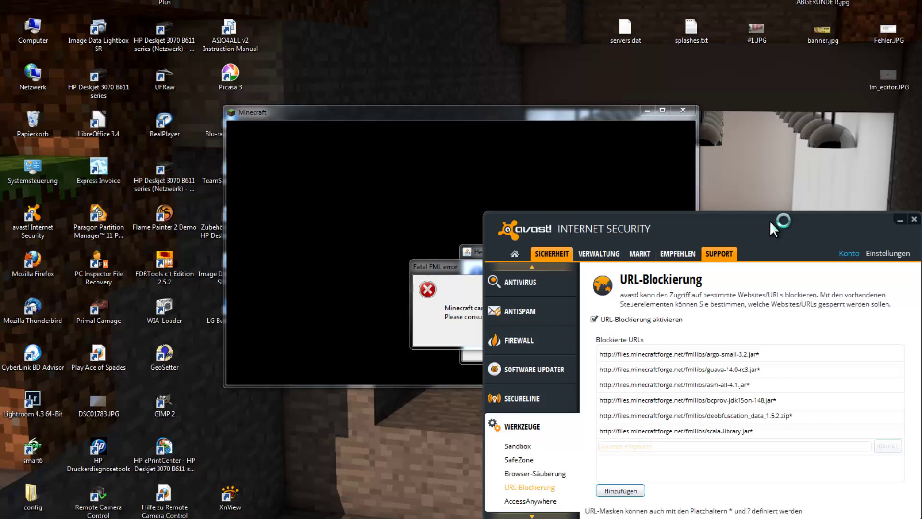
left_click_drag(769, 220, 655, 401)
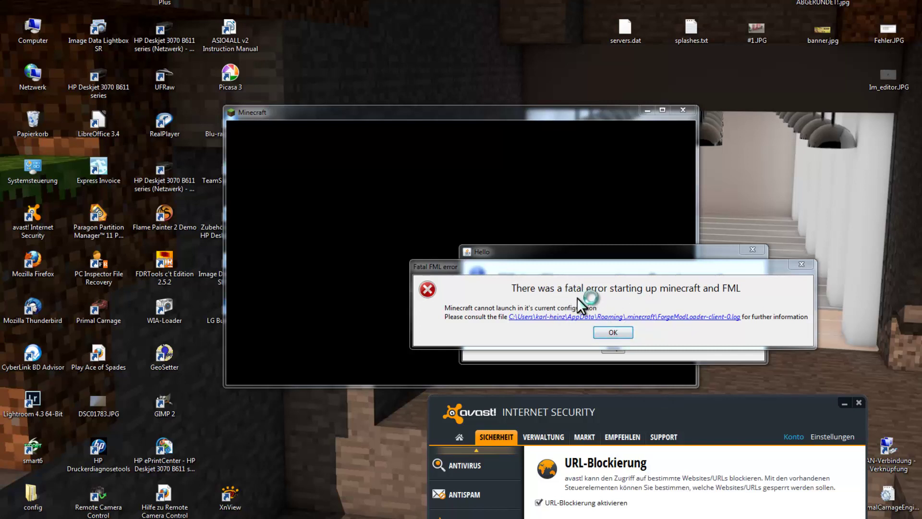
left_click_drag(652, 405, 693, 236)
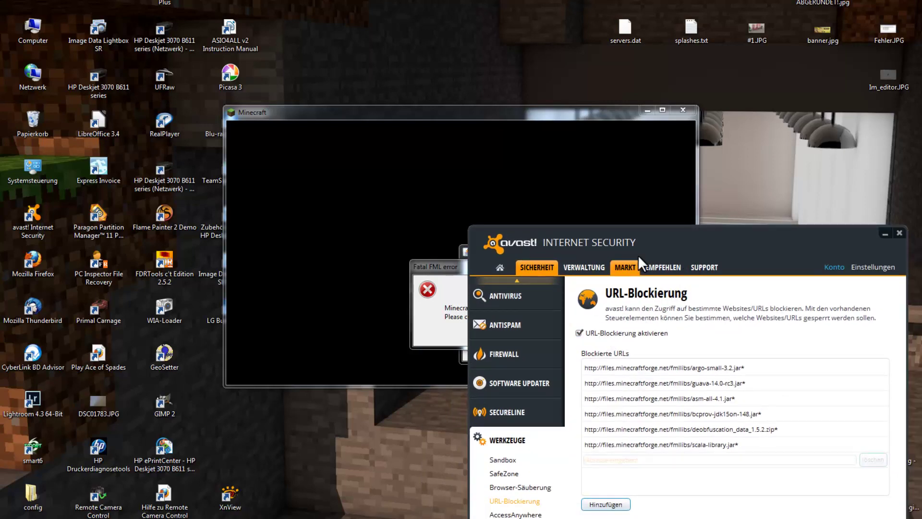
left_click_drag(638, 255, 606, 300)
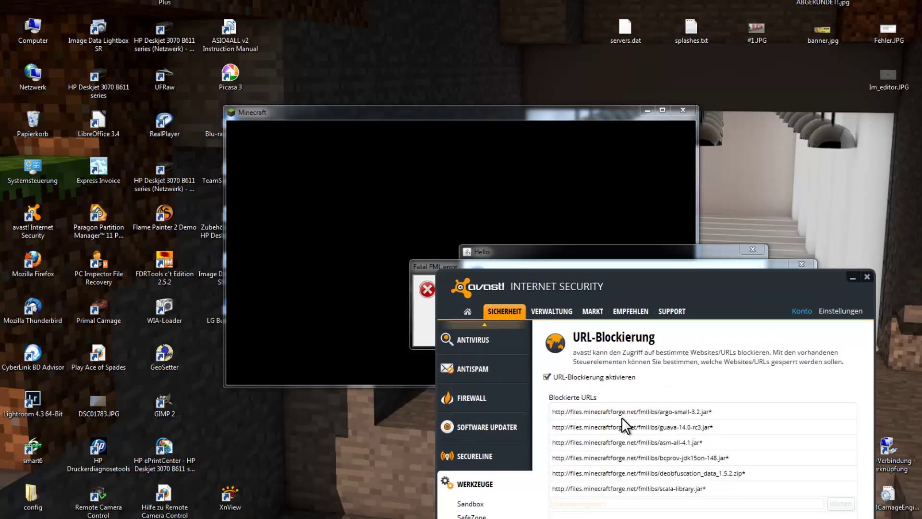
left_click_drag(659, 285, 819, 324)
left_click(846, 331)
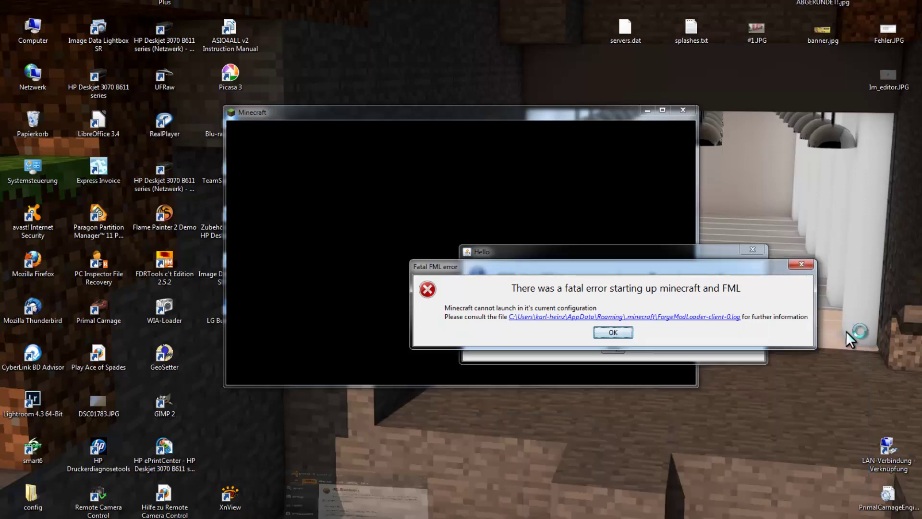
Run %appdata% from the Win+R dialog to open the AppData\Roaming folder
key("super")
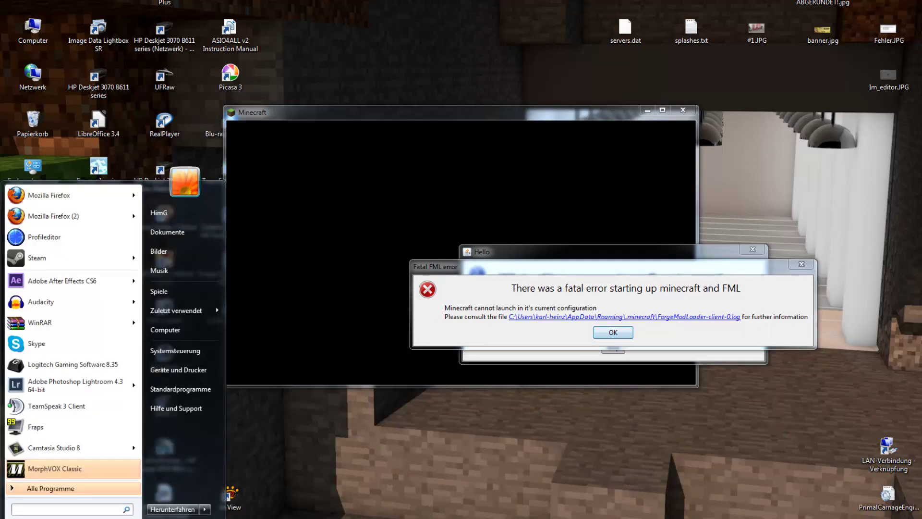
key("super")
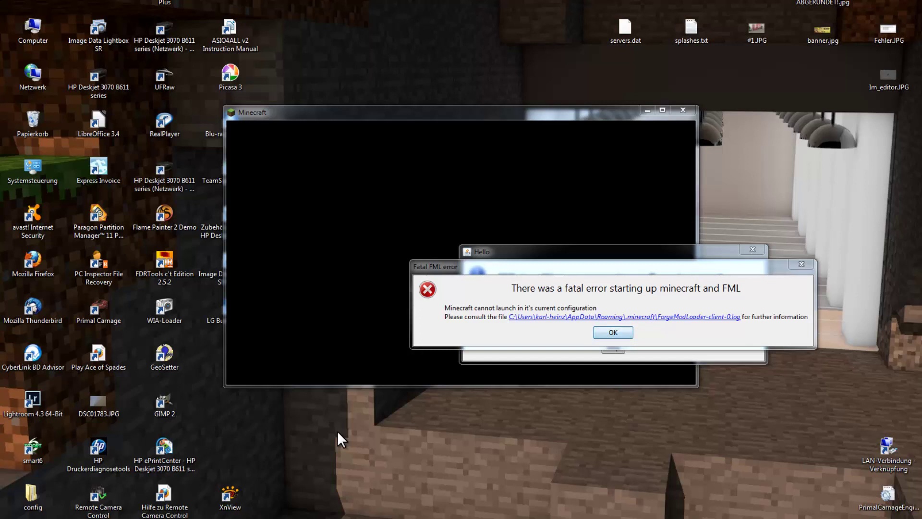
key("super+r")
left_click_drag(152, 393, 377, 249)
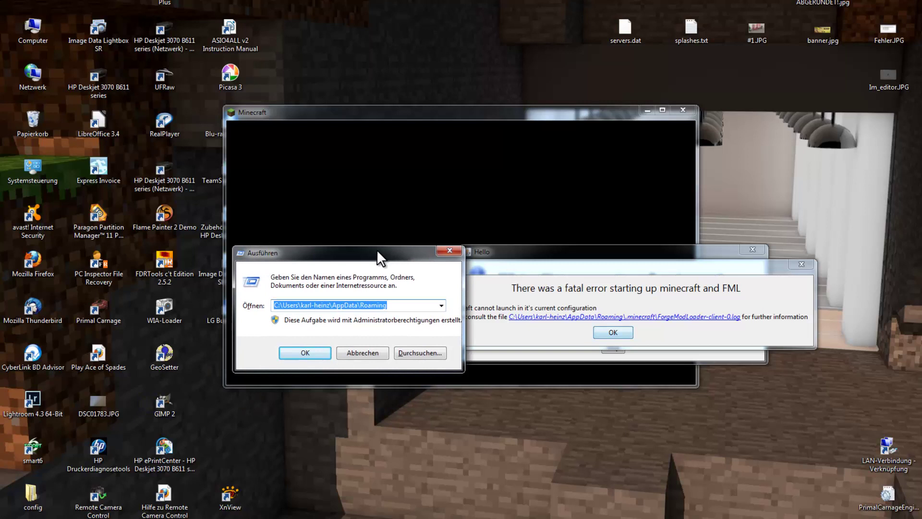
key("BackSpace")
type("%")
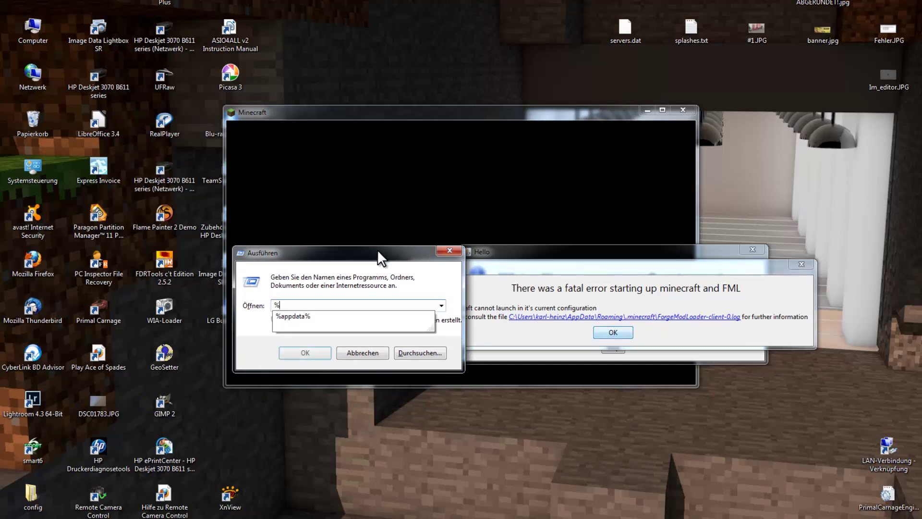
type("appdata%")
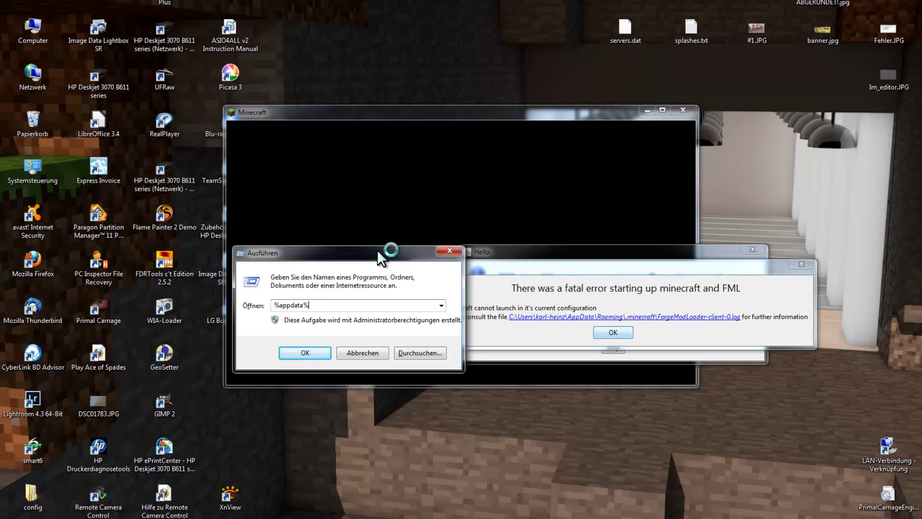
left_click(303, 353)
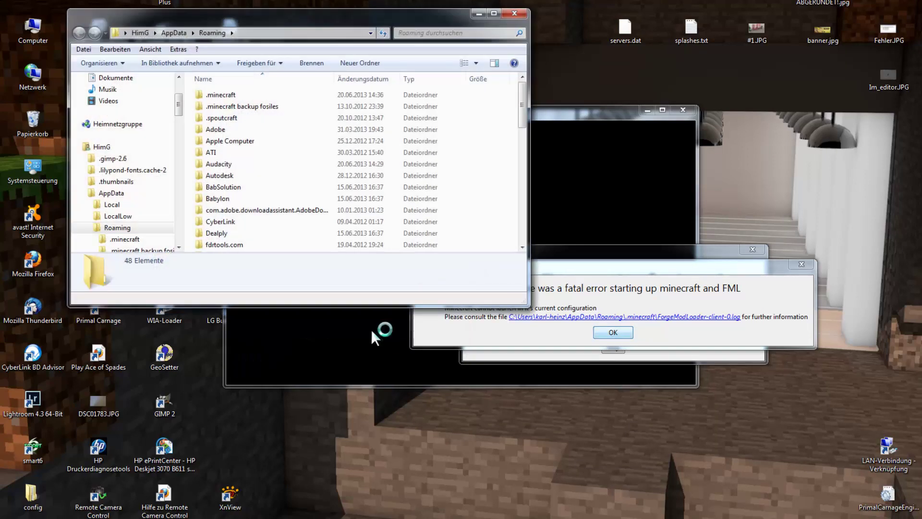
In .minecraft, check ForgeModLoader-client-0.log against the error's path and open it in Editor
left_click_drag(319, 17, 310, 66)
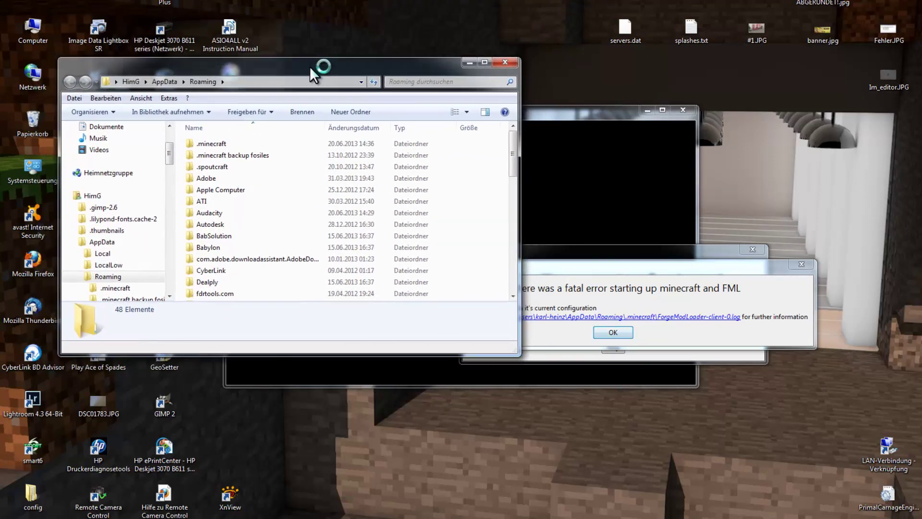
left_click(223, 142)
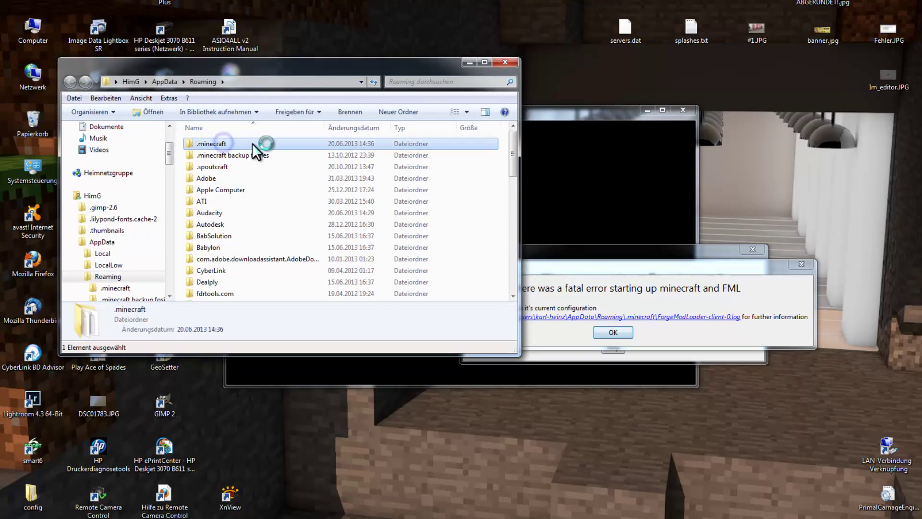
double_click(227, 144)
scroll(240, 216, "down", 6)
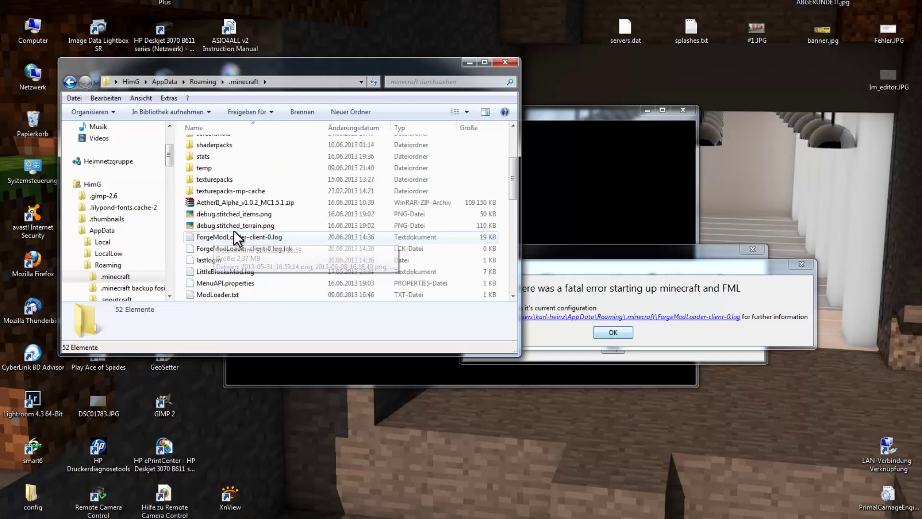
left_click(675, 296)
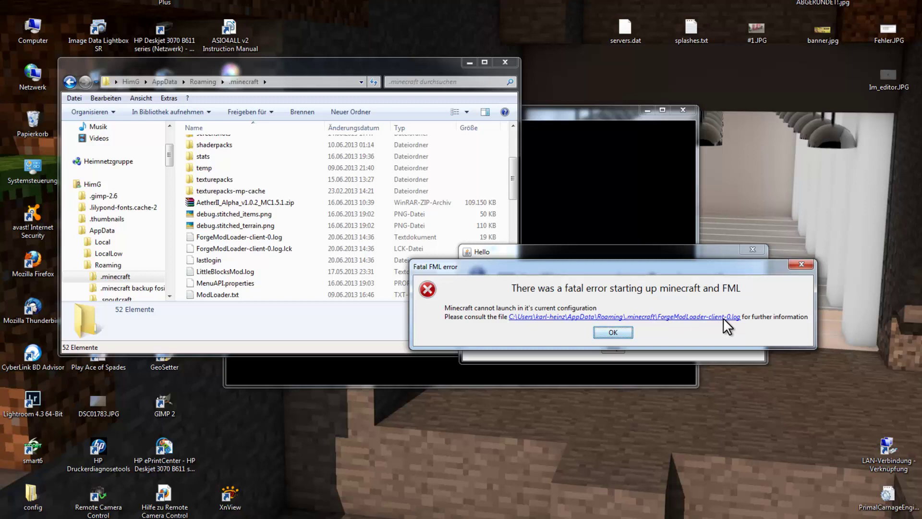
left_click(270, 237)
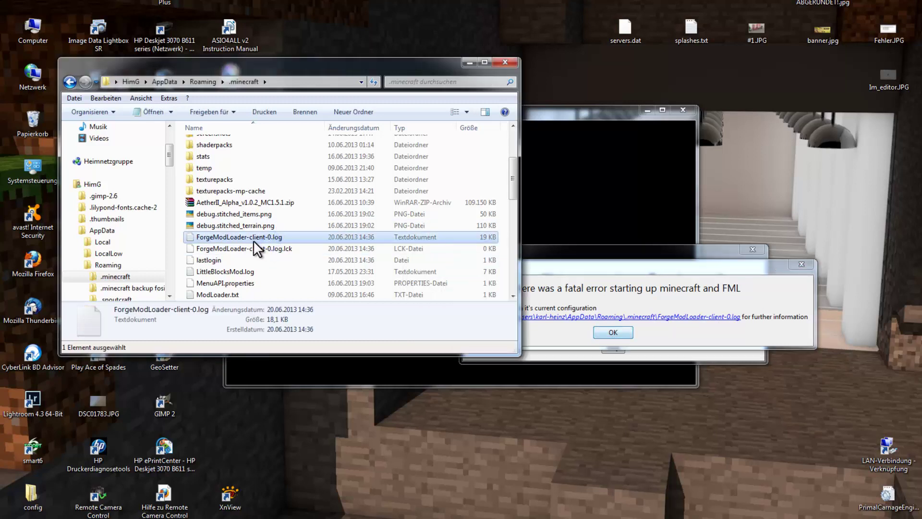
left_click(725, 320)
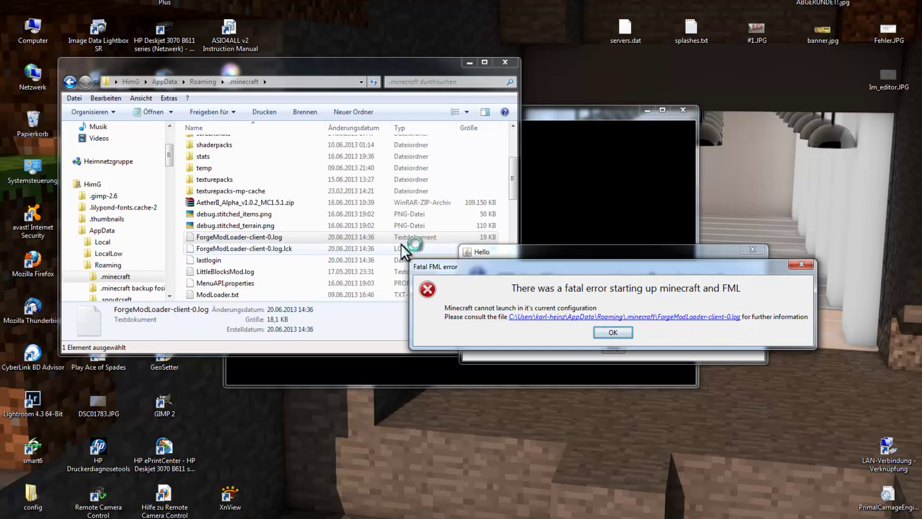
double_click(288, 236)
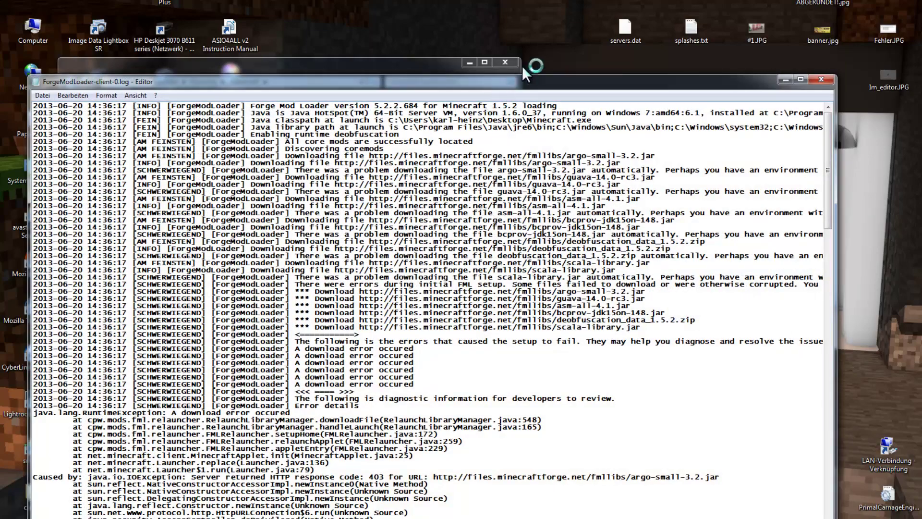
Find the six failed fmllibs download lines in the log and select the argo-small-3.2.jar URL
left_click_drag(519, 82, 499, 315)
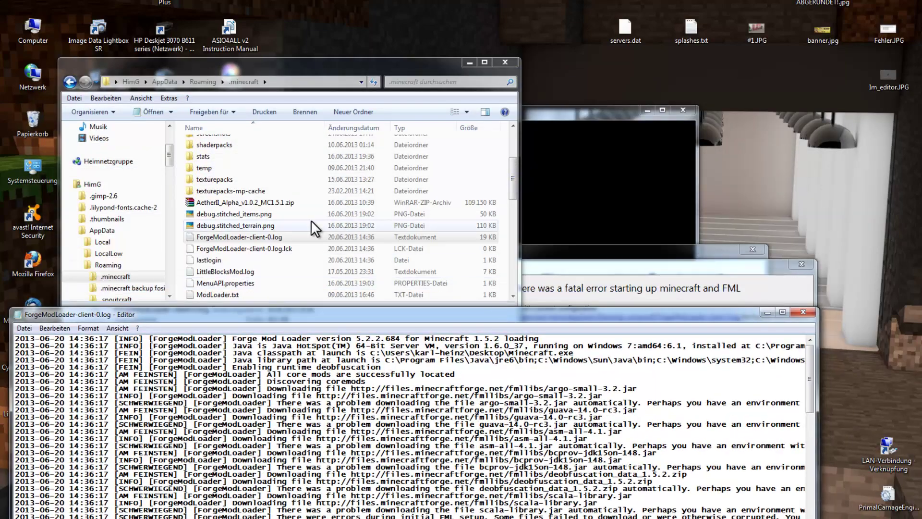
left_click(294, 242)
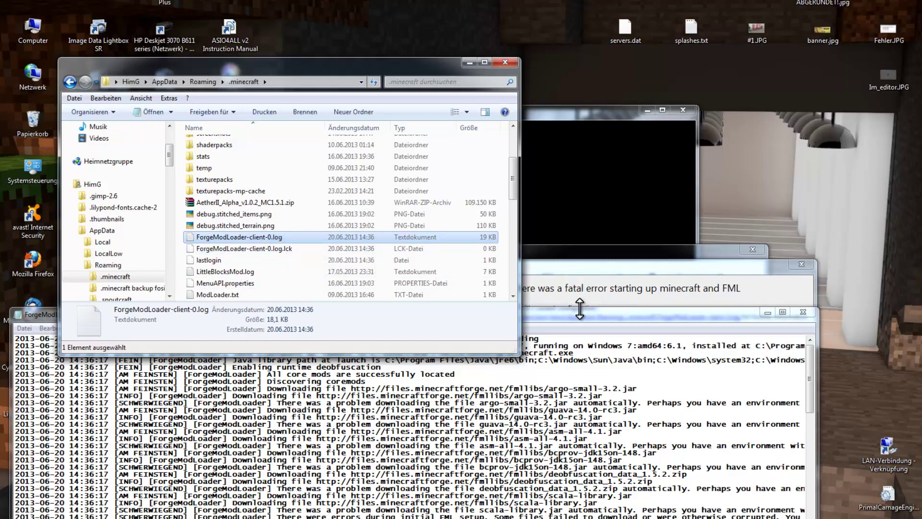
left_click_drag(574, 308, 611, 56)
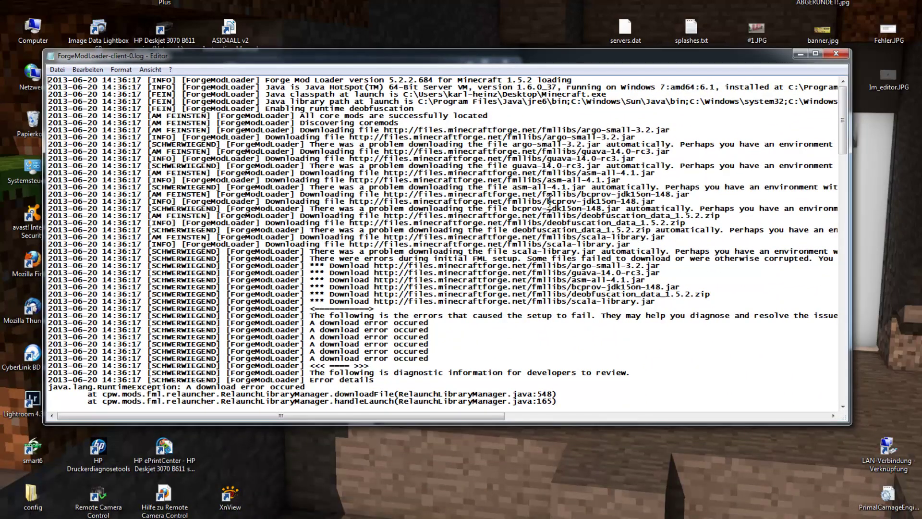
scroll(557, 197, "down", 5)
scroll(538, 205, "up", 5)
scroll(533, 208, "down", 5)
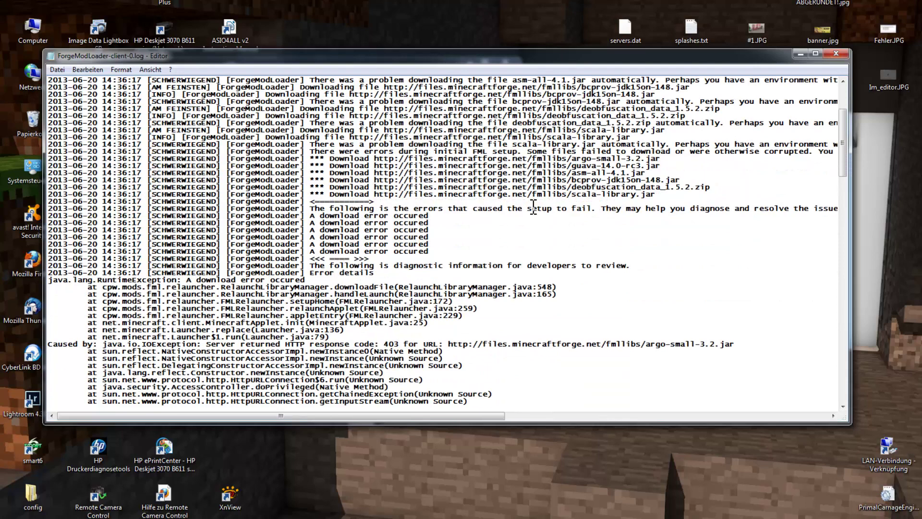
scroll(458, 246, "up", 3)
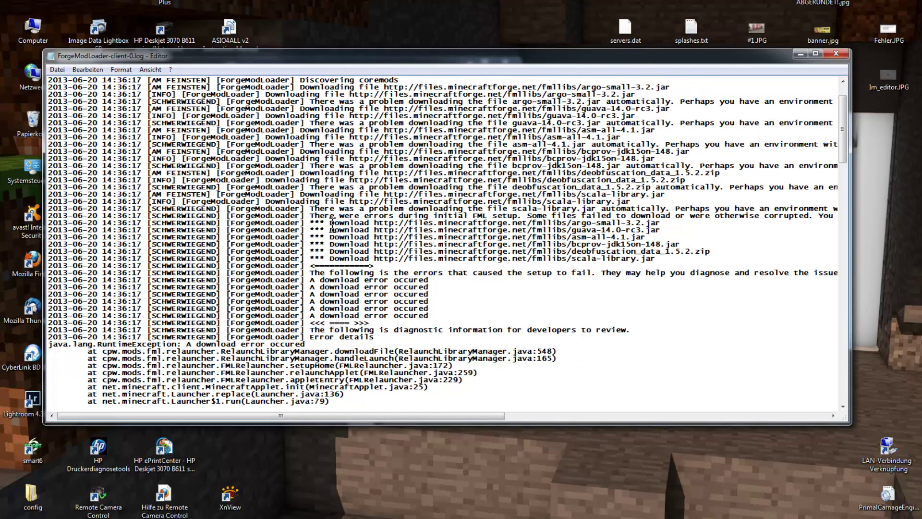
left_click_drag(325, 223, 679, 262)
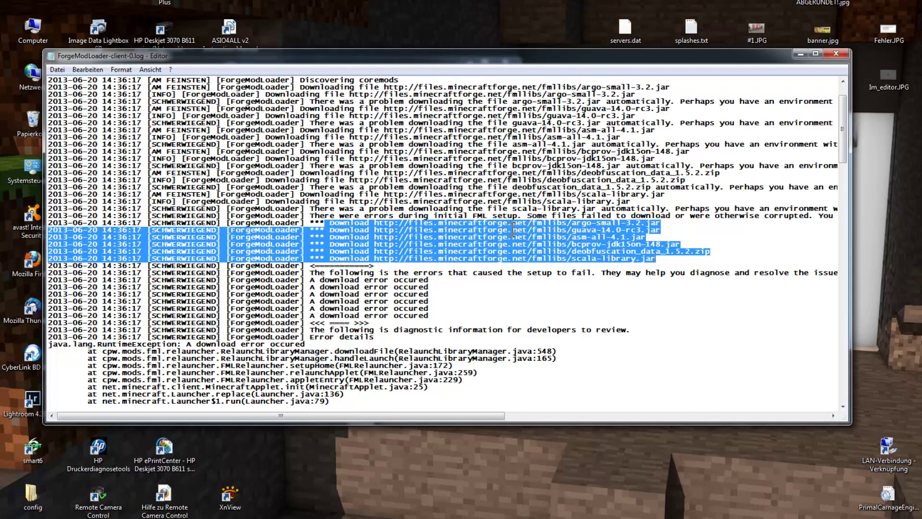
left_click_drag(656, 259, 310, 224)
left_click_drag(677, 224, 374, 224)
key("ctrl+c")
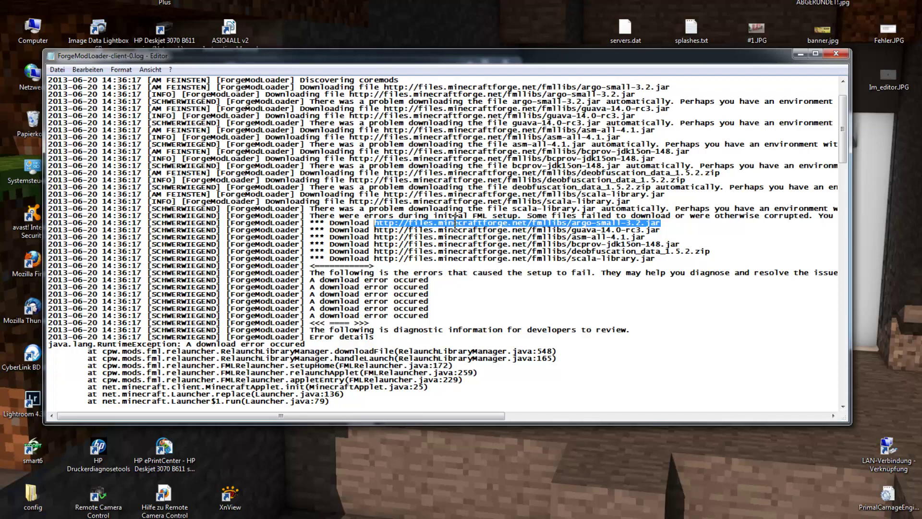
key("super")
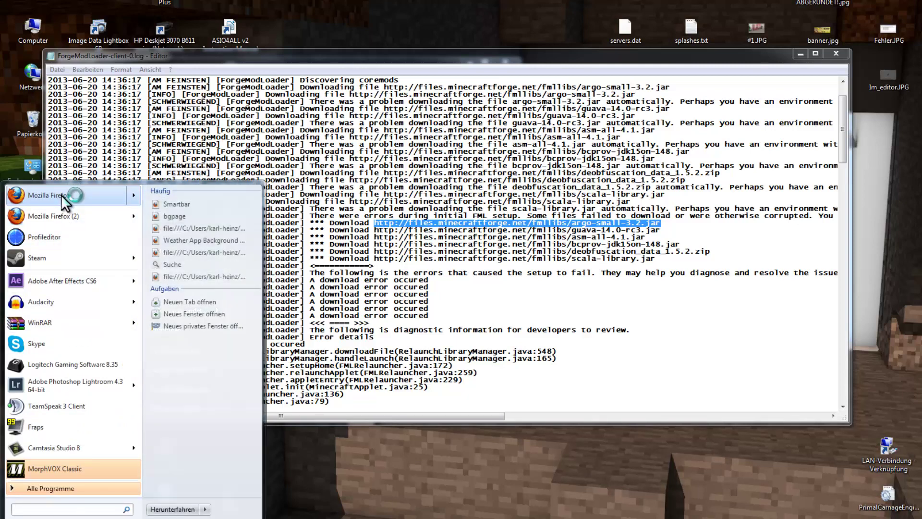
Start Firefox and load the argo-small-3.2.jar address, which avast blocks
left_click(62, 195)
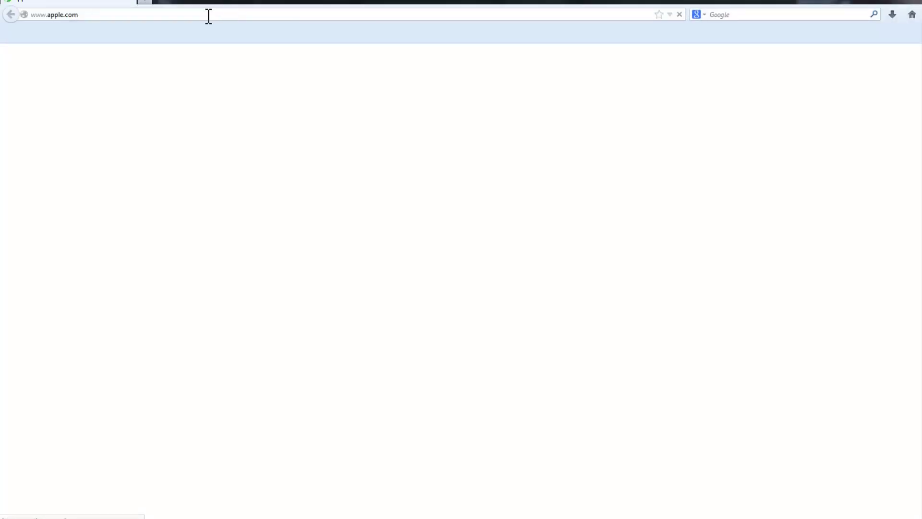
key("ctrl+v")
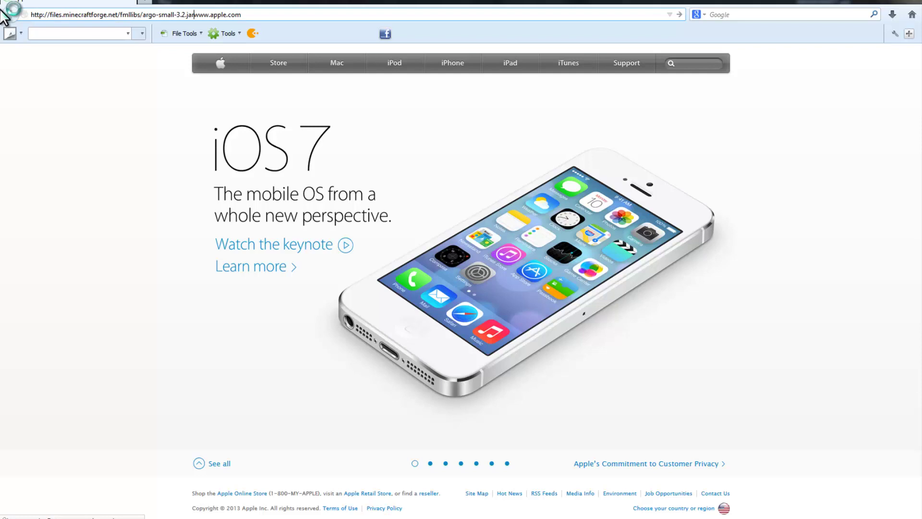
left_click_drag(264, 14, 19, 13)
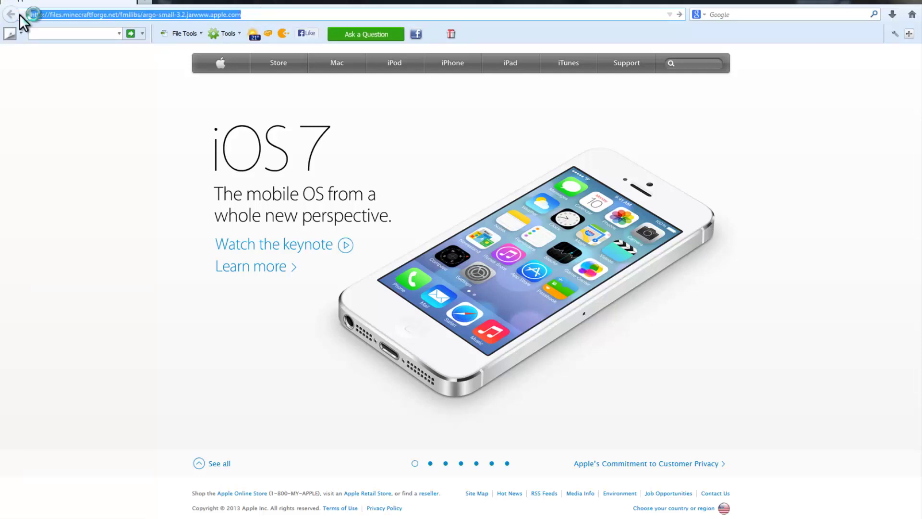
key("ctrl+v")
key("Return")
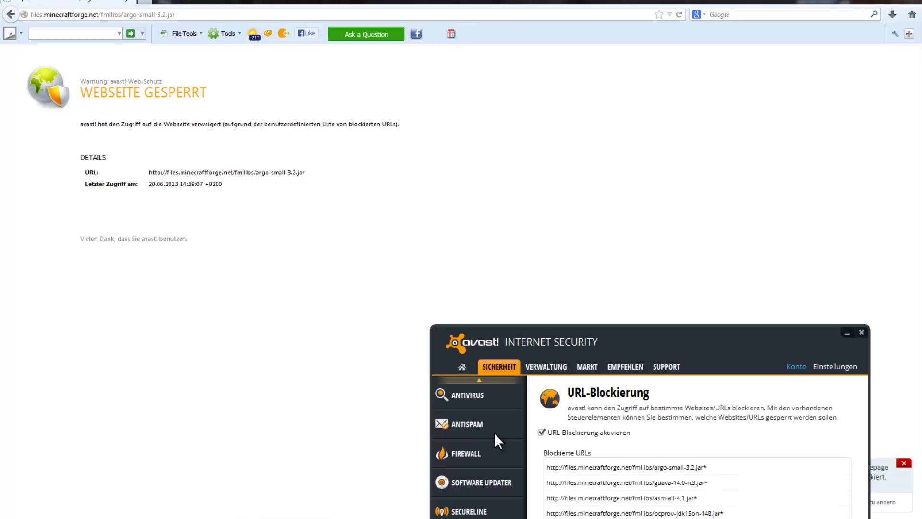
Turn off avast URL-Blockierung, reload the argo-small-3.2.jar URL and save the 89,2 KB file
left_click(559, 348)
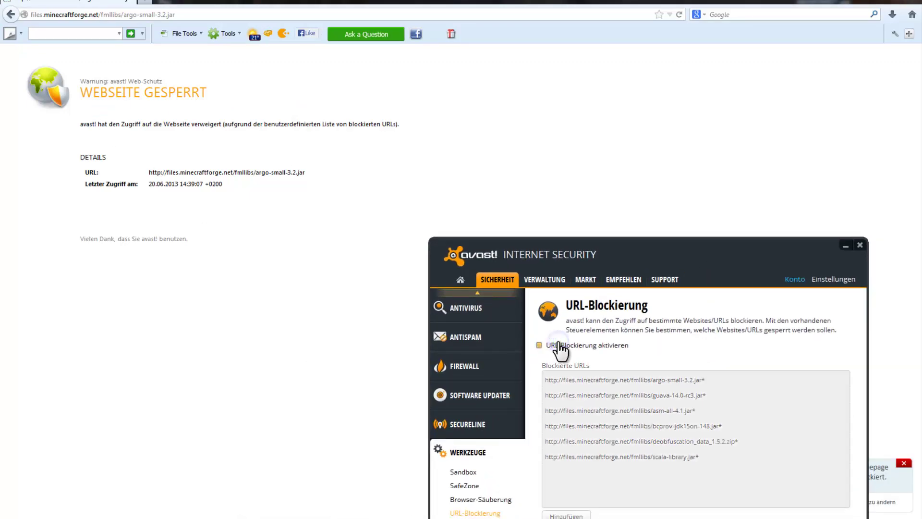
left_click(566, 140)
left_click(398, 15)
left_click(398, 14)
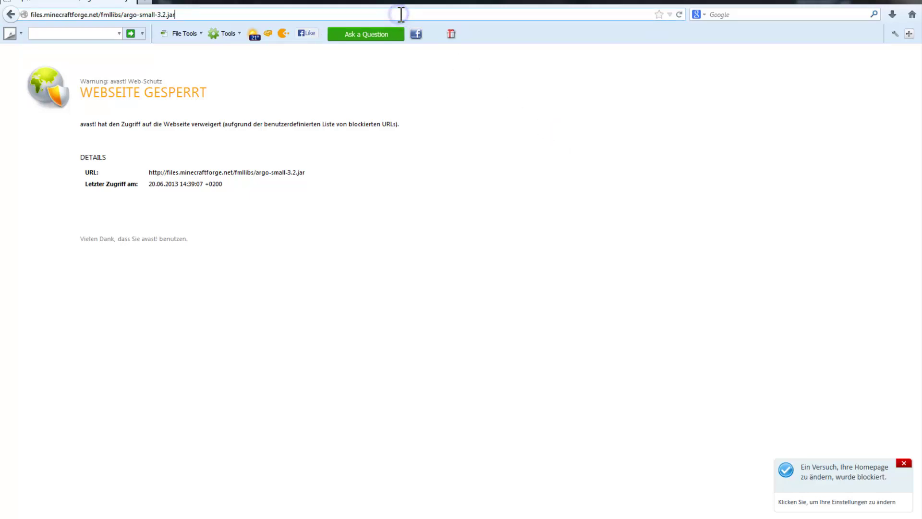
key("Return")
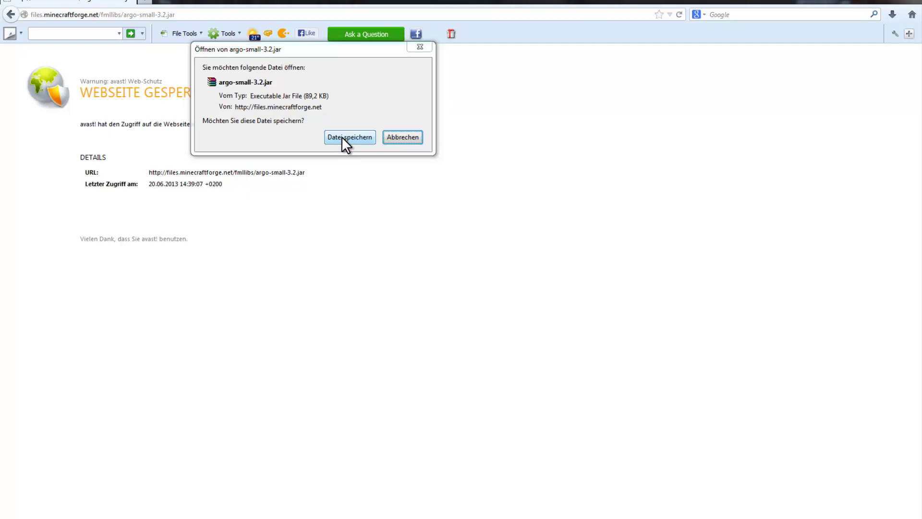
left_click(344, 135)
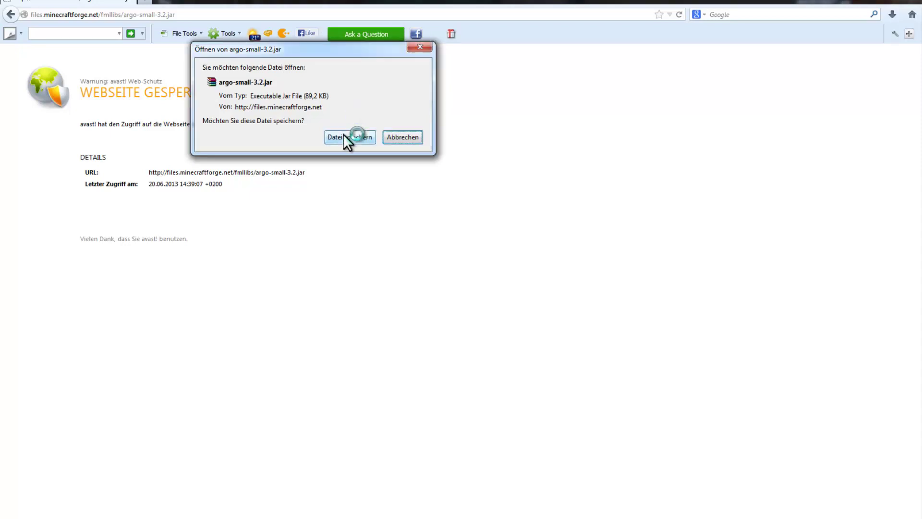
left_click(342, 135)
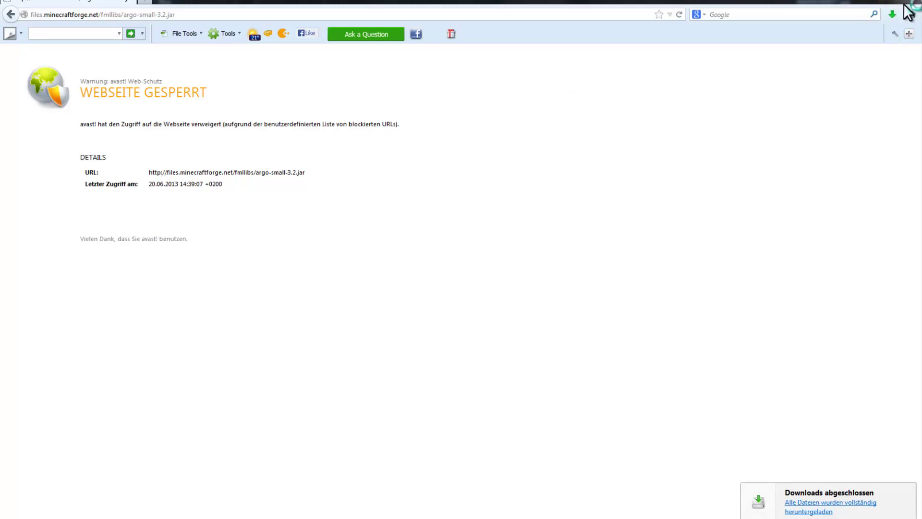
left_click(892, 14)
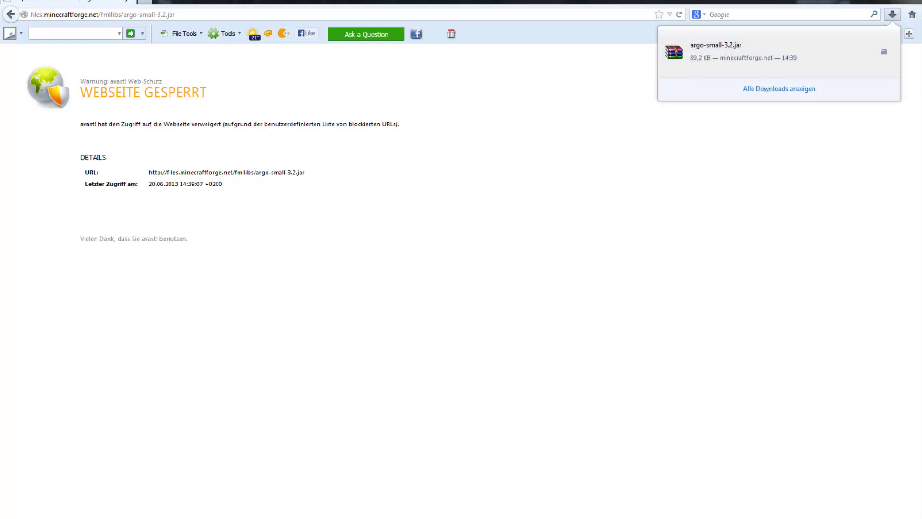
left_click(658, 3)
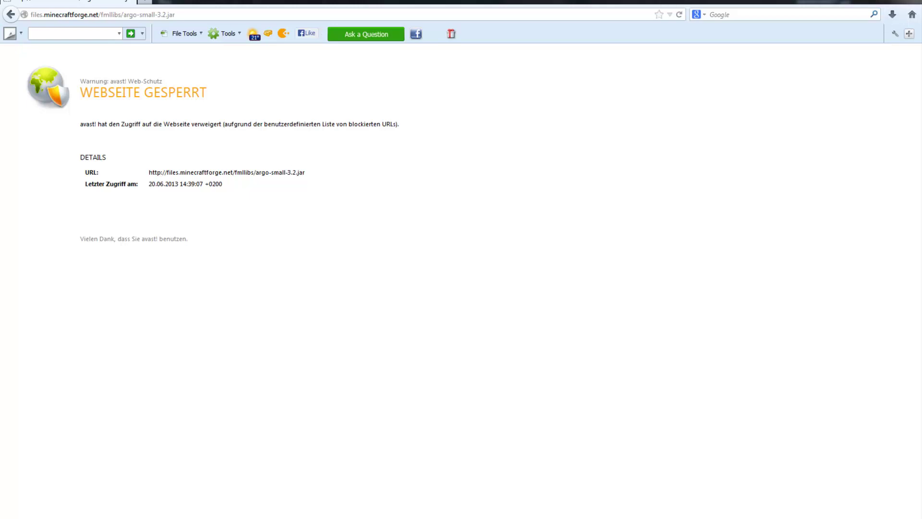
double_click(659, 3)
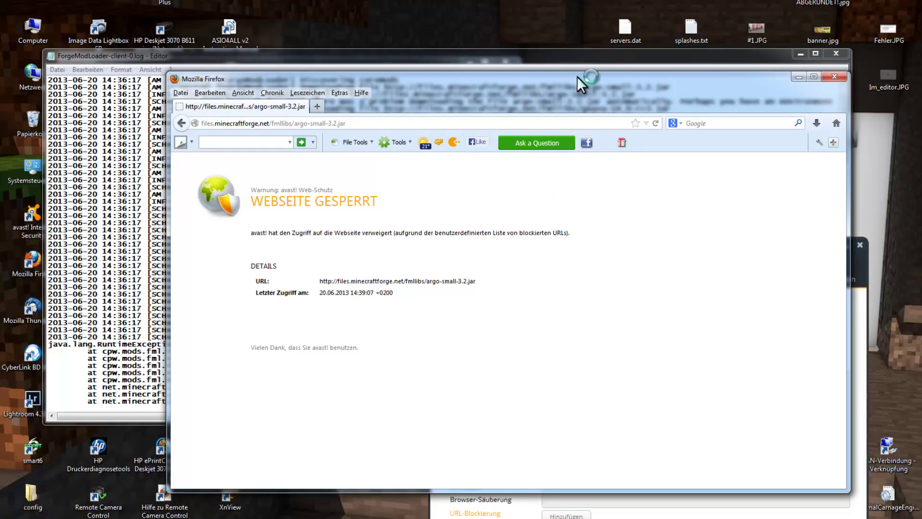
Copy the guava-14.0-rc3.jar link from the log into Firefox and save the file
left_click_drag(577, 76, 536, 178)
left_click(548, 118)
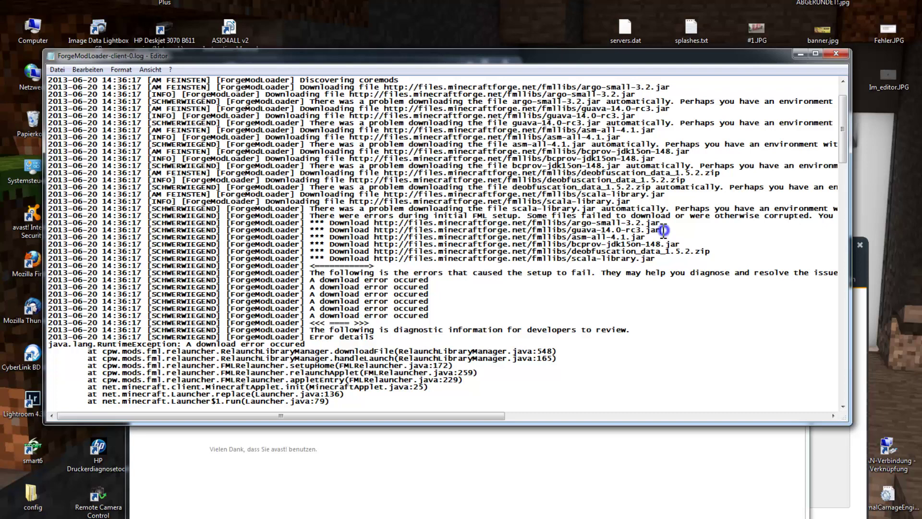
left_click_drag(663, 230, 378, 225)
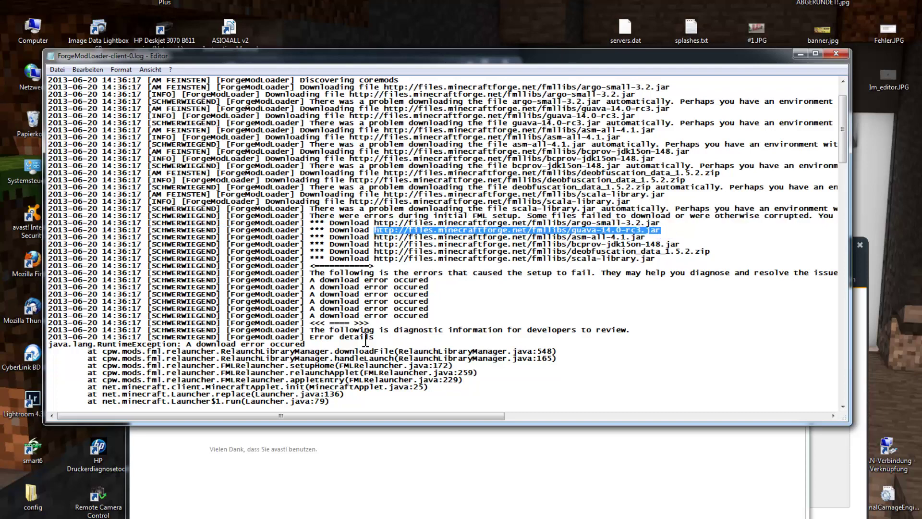
left_click(383, 435)
left_click(360, 225)
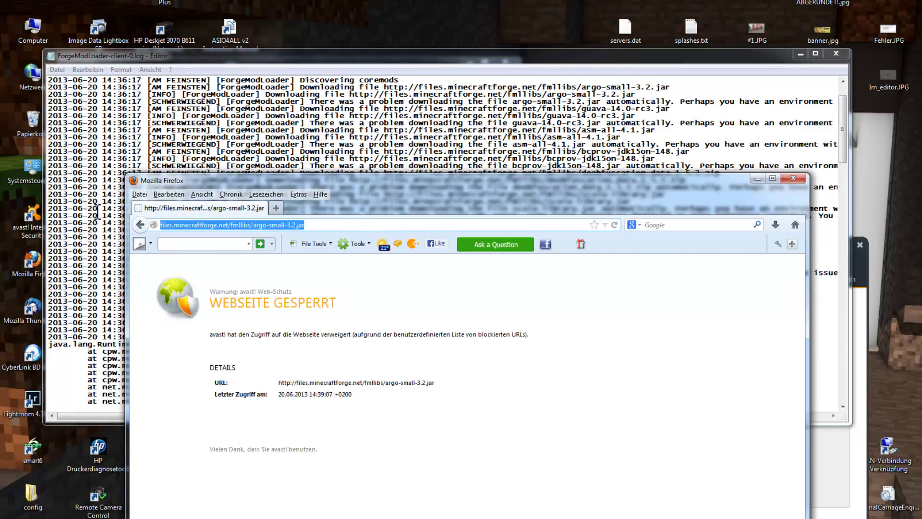
type("http://files.minecraftforge.net/fmllibs/guava-14.0-rc3.jar")
key("Return")
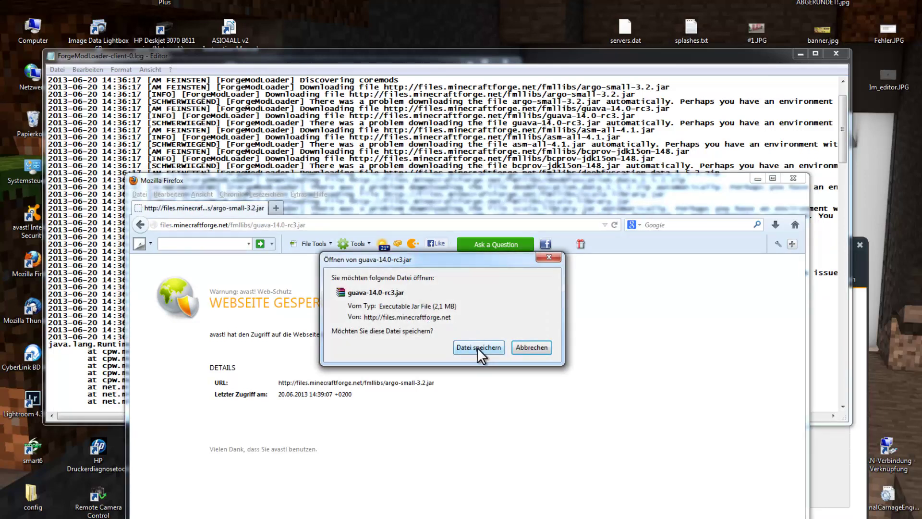
left_click(479, 347)
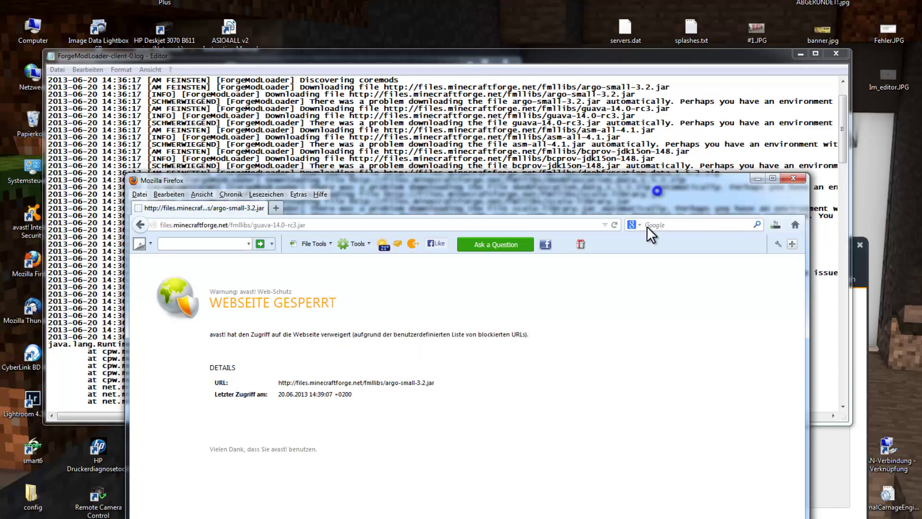
Load the asm-all-4.1.jar and bcprov-jdk15on-148.jar download links from the log in Firefox
left_click(582, 152)
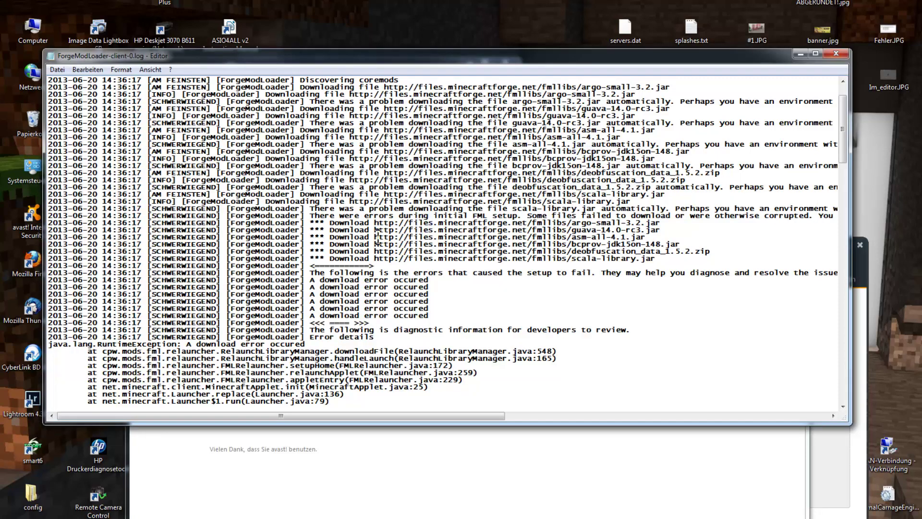
left_click_drag(375, 236, 678, 238)
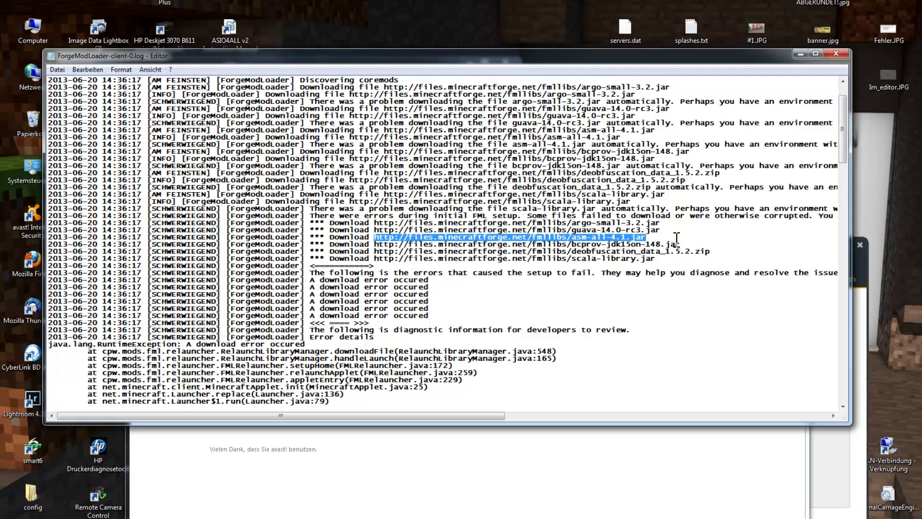
left_click(587, 454)
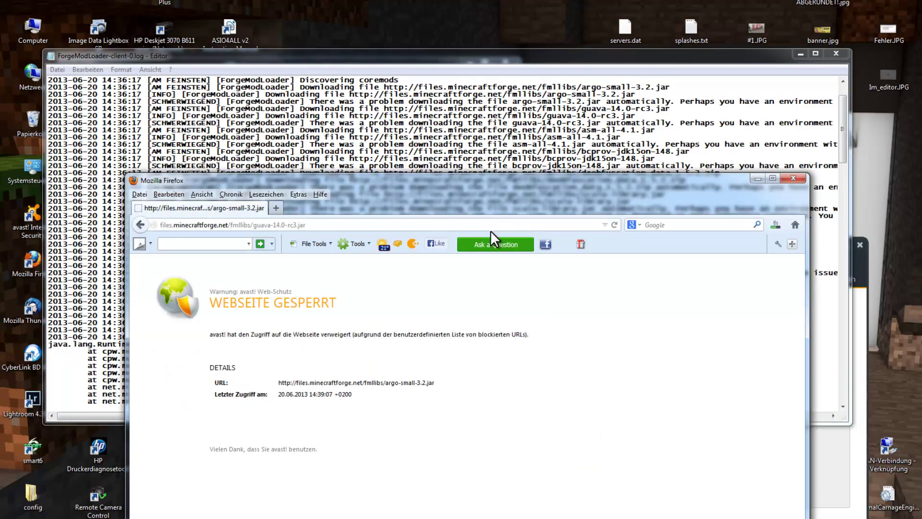
left_click_drag(491, 226, 169, 226)
key("Return")
left_click(582, 159)
left_click_drag(680, 244, 374, 244)
left_click(411, 456)
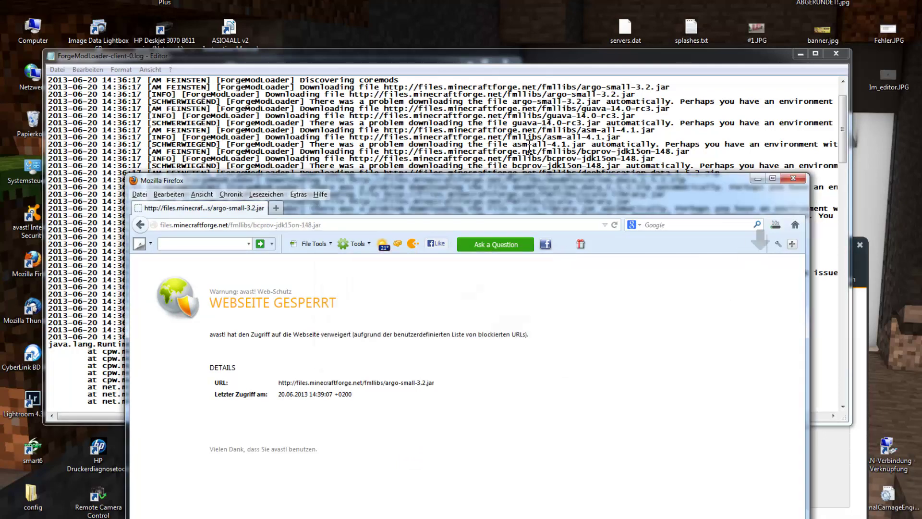
Copy the scala-library.jar link from the log and download it in Firefox
left_click(527, 148)
left_click(659, 260)
left_click_drag(656, 259, 375, 260)
key("ctrl+c")
left_click(411, 456)
left_click(336, 225)
key("ctrl+v")
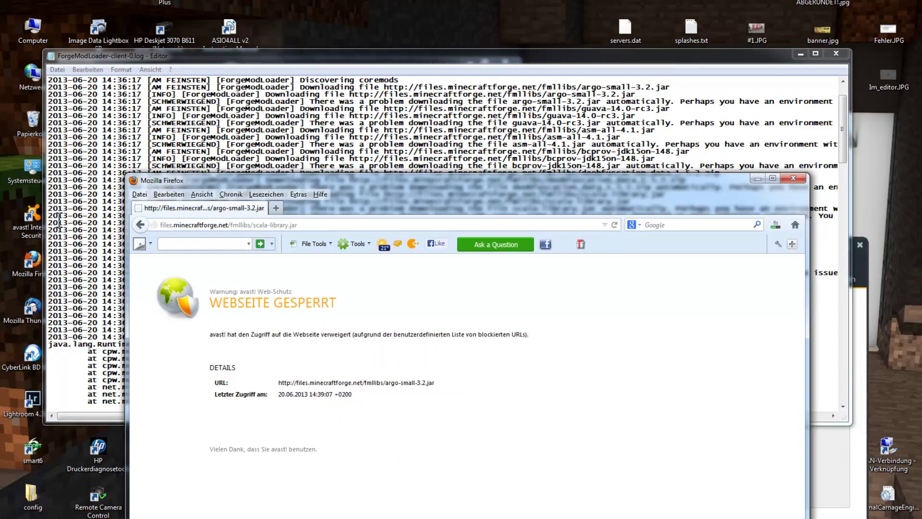
key("Return")
left_click(769, 225)
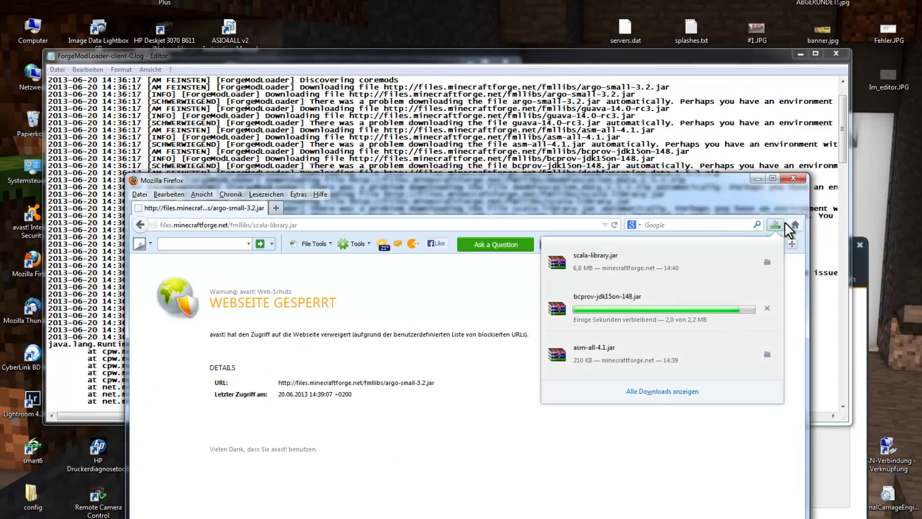
Download deobfuscation_data_1.5.2.zip, check the downloads list, and move Firefox aside
left_click_drag(710, 251, 374, 250)
key("ctrl+c")
left_click(449, 442)
left_click(336, 224)
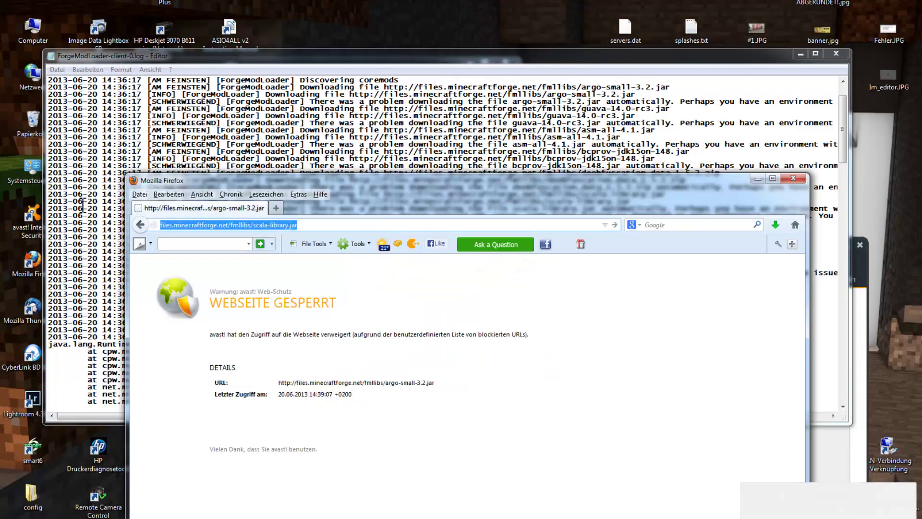
key("ctrl+v")
key("Return")
left_click(371, 369)
key("Return")
left_click(776, 222)
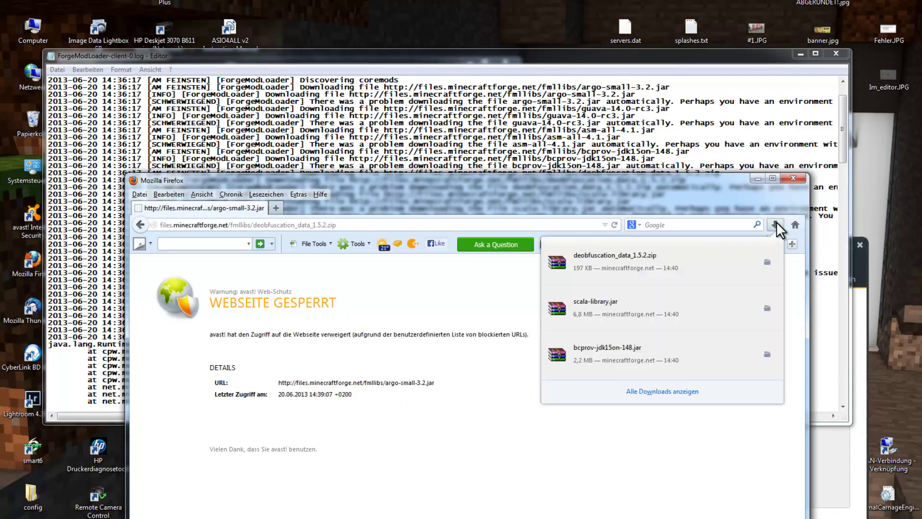
left_click(684, 184)
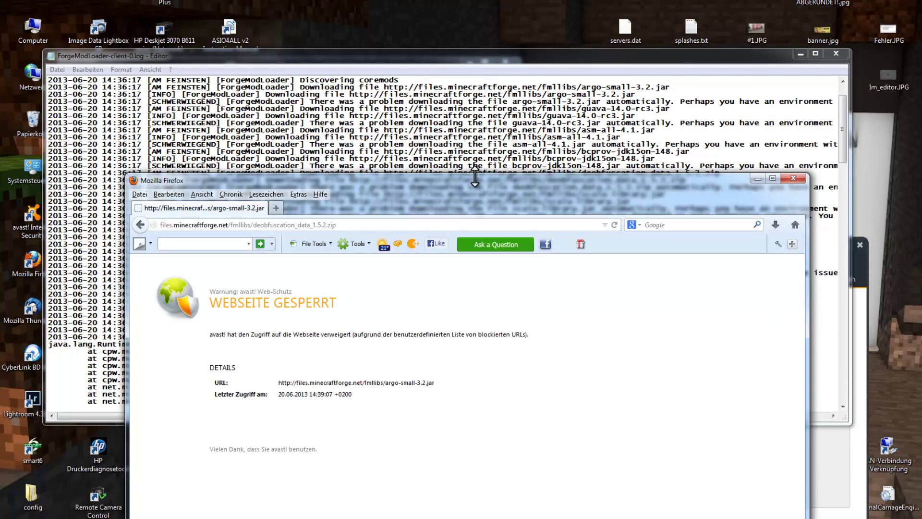
left_click_drag(471, 178, 303, 198)
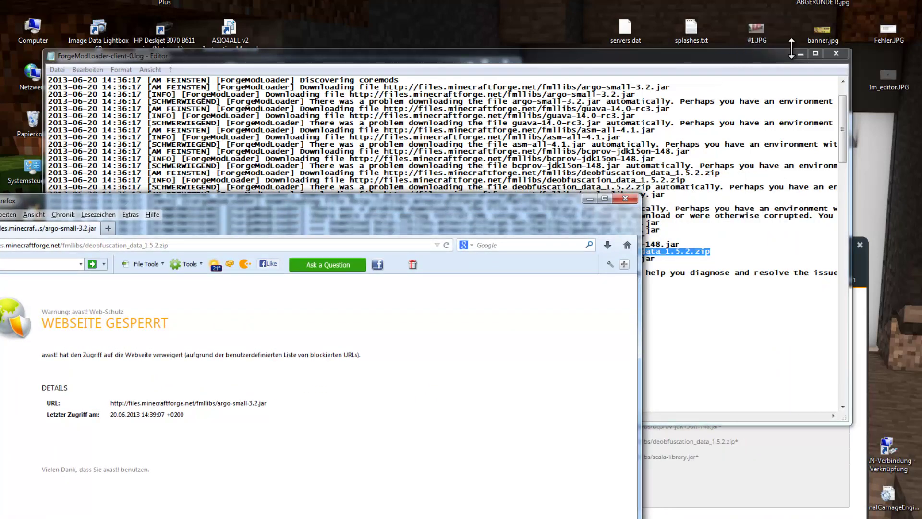
left_click_drag(747, 48, 742, 49)
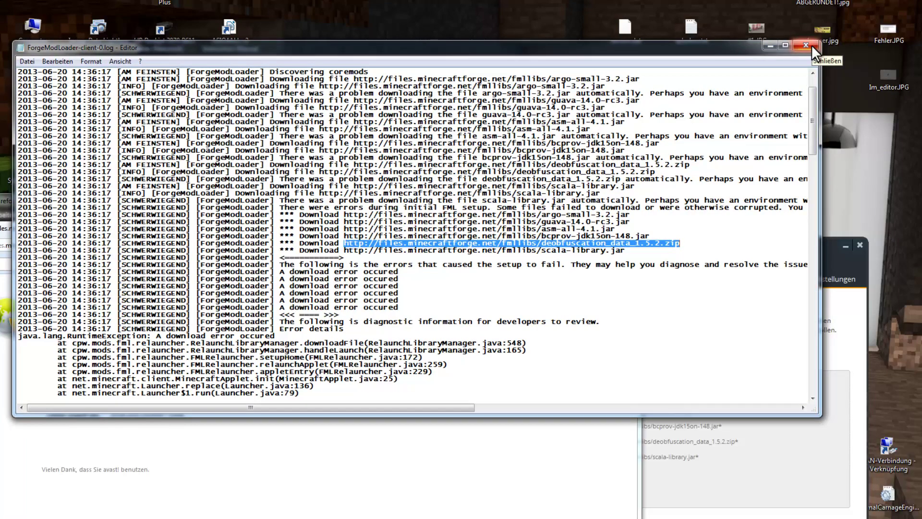
Close the log, dismiss the FML error and Minecraft windows, and select the lib folder
left_click(830, 53)
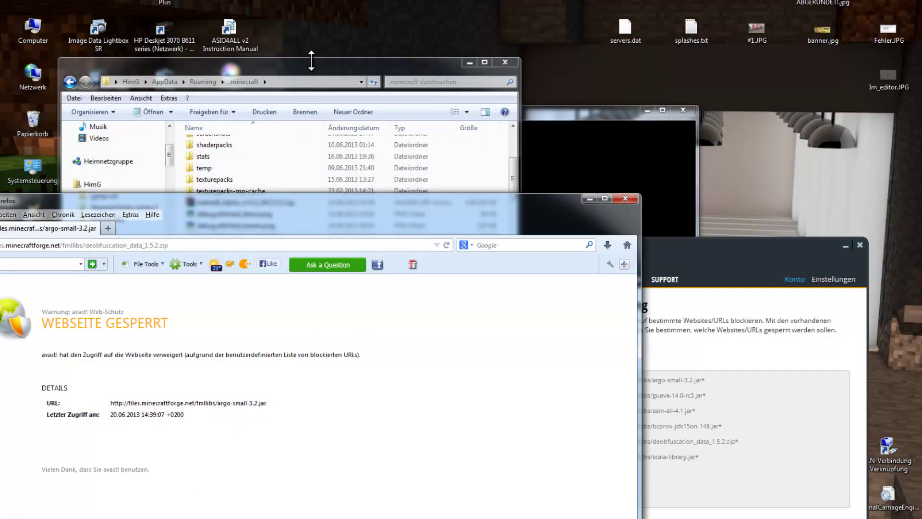
left_click_drag(309, 60, 585, 21)
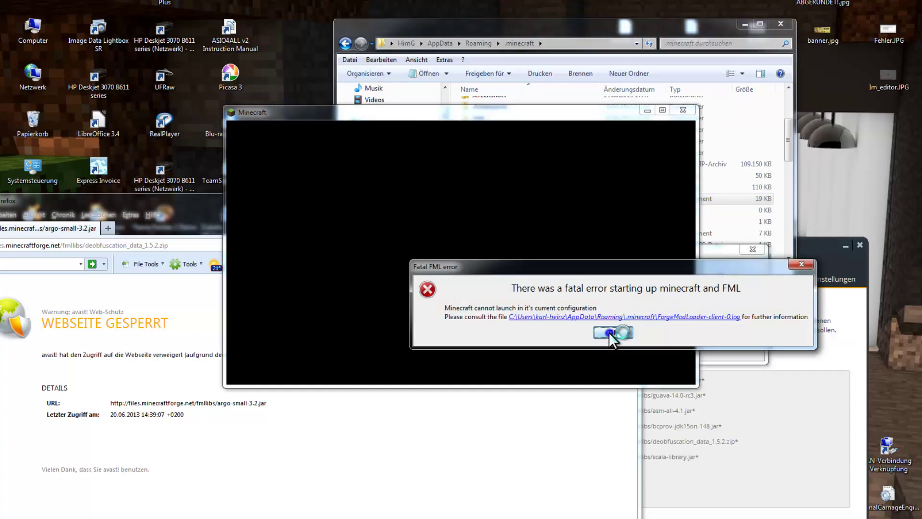
left_click(609, 332)
left_click(750, 250)
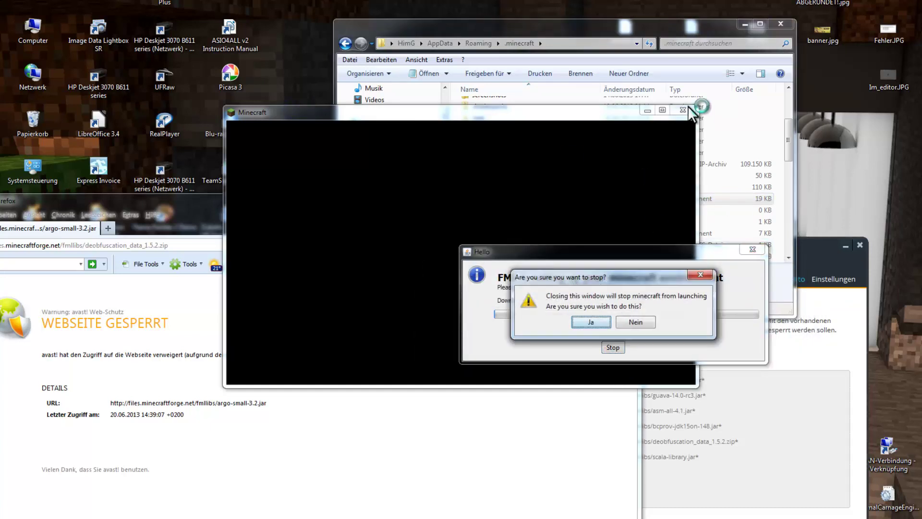
left_click(591, 322)
left_click(682, 110)
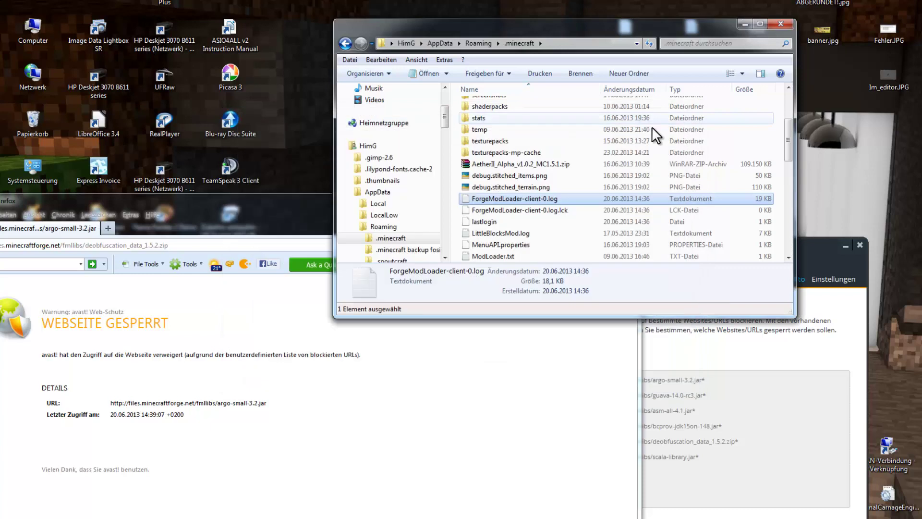
left_click(484, 152)
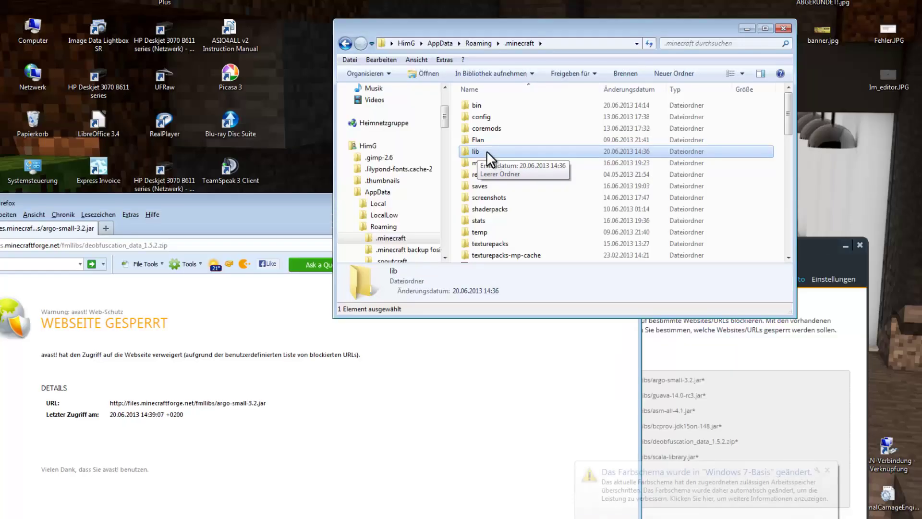
Open lib and drag deobfuscation_data_1.5.2.zip and scala-library.jar into it from Firefox's downloads
double_click(489, 151)
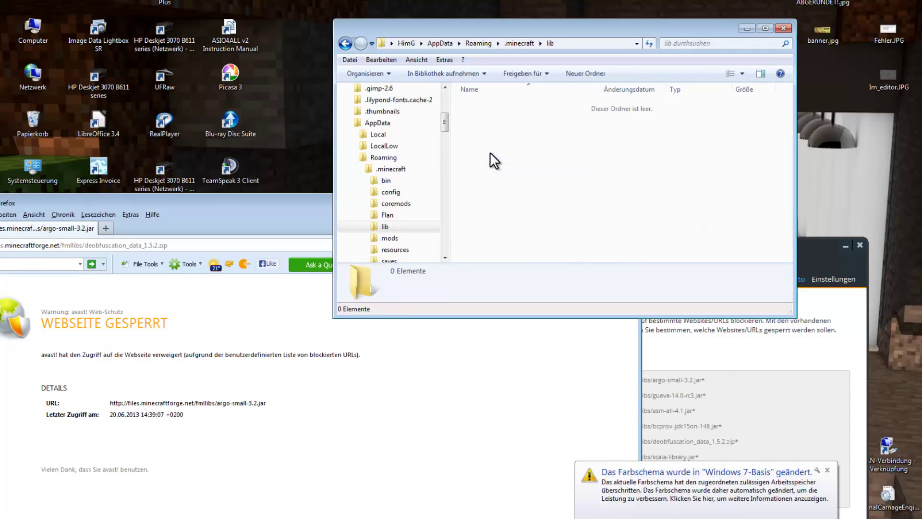
left_click(449, 418)
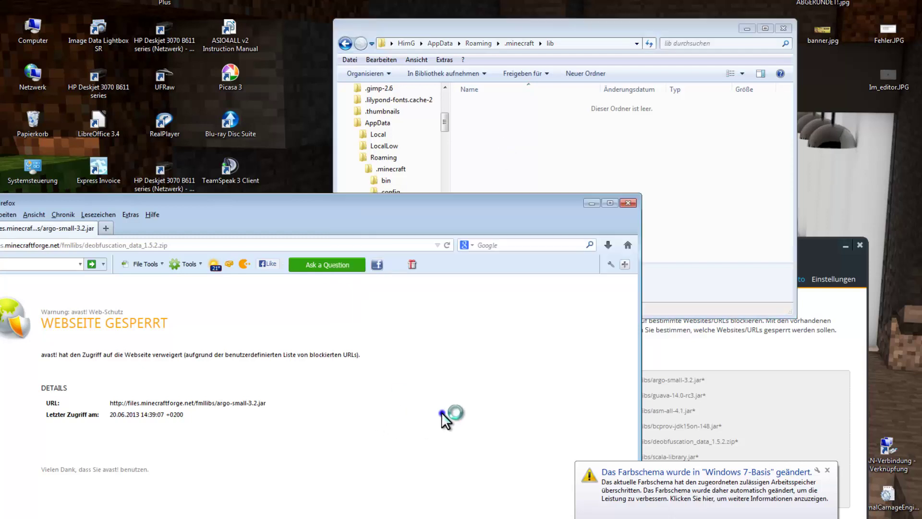
left_click(608, 245)
left_click_drag(528, 288, 553, 144)
left_click(475, 361)
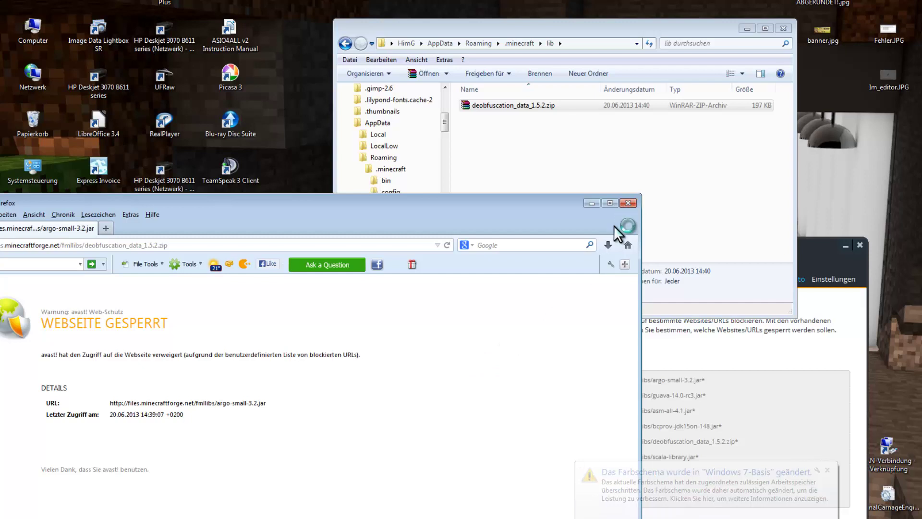
left_click(608, 245)
left_click_drag(399, 331, 509, 166)
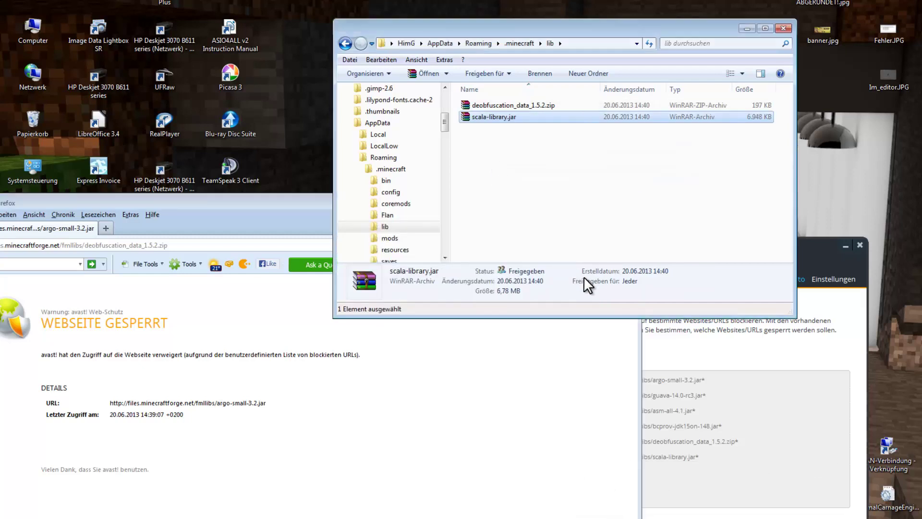
Drag bcprov-jdk15on-148.jar from Firefox's downloads list into the lib folder
left_click(618, 253)
left_click(608, 244)
left_click_drag(402, 375, 541, 206)
left_click(568, 354)
left_click(607, 245)
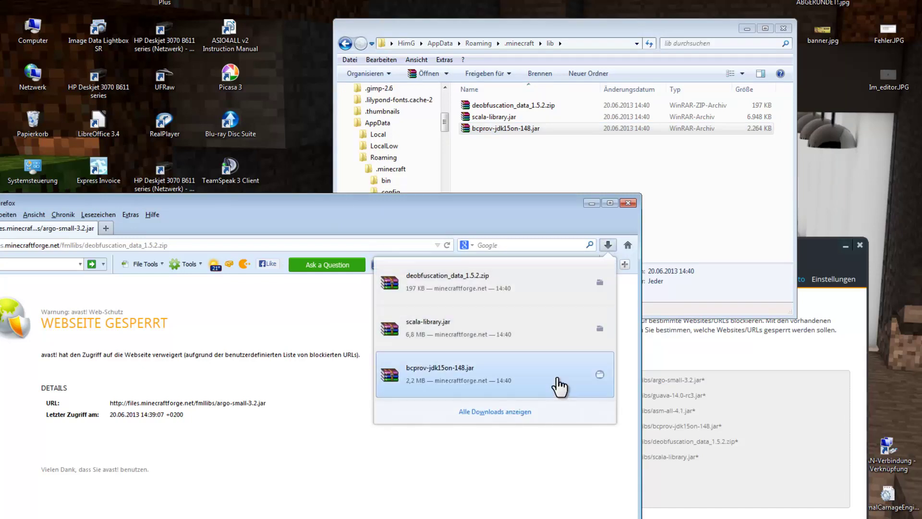
left_click(487, 410)
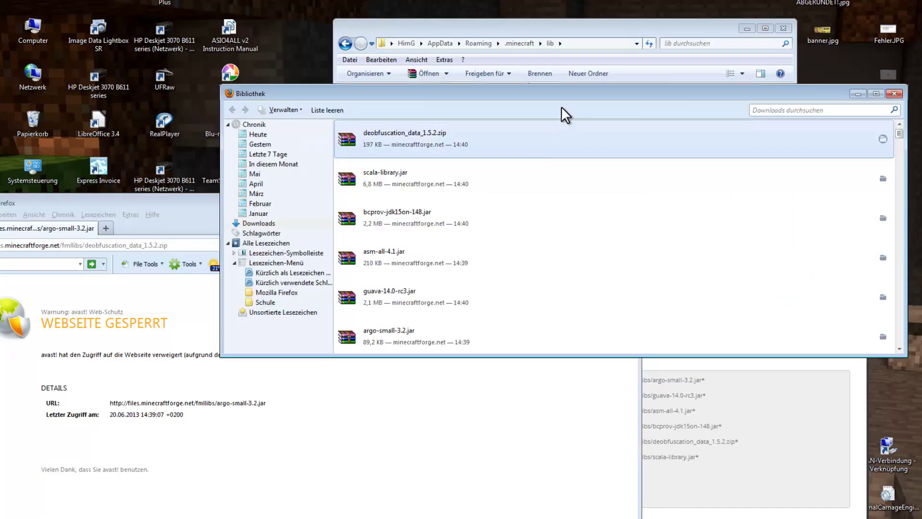
Copy argo-small-3.2.jar from the Bibliothek downloads list into the lib folder
left_click_drag(552, 92, 400, 220)
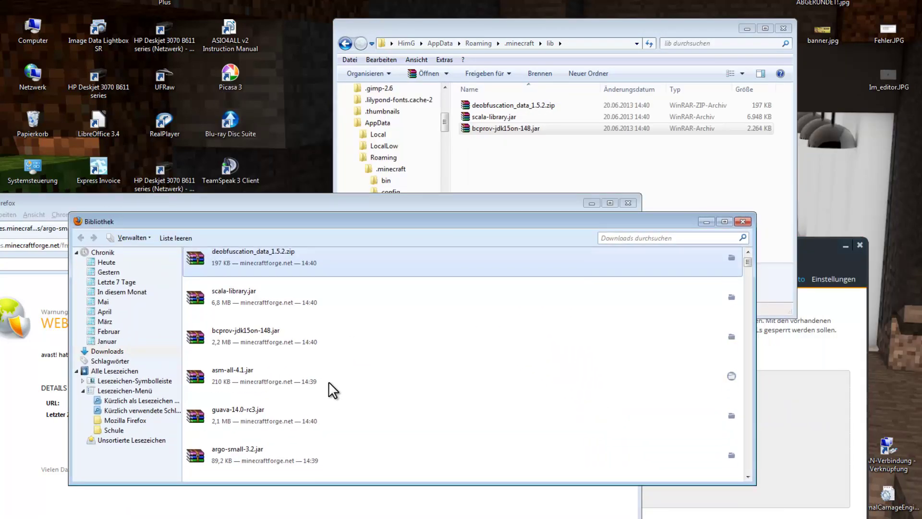
scroll(289, 399, "down", 3)
scroll(263, 417, "down", 1)
scroll(261, 404, "up", 1)
left_click(256, 402)
scroll(260, 373, "up", 2)
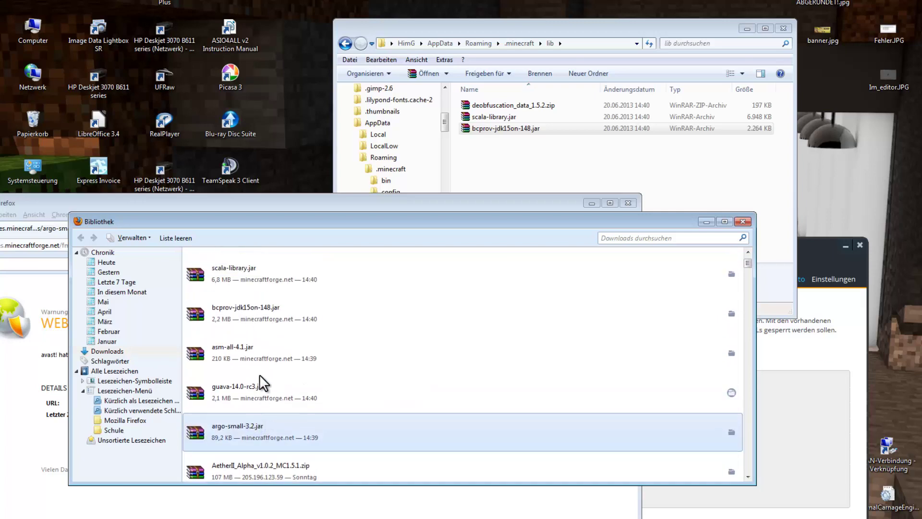
key("ctrl+a")
left_click_drag(387, 248, 508, 156)
left_click_drag(329, 221, 317, 239)
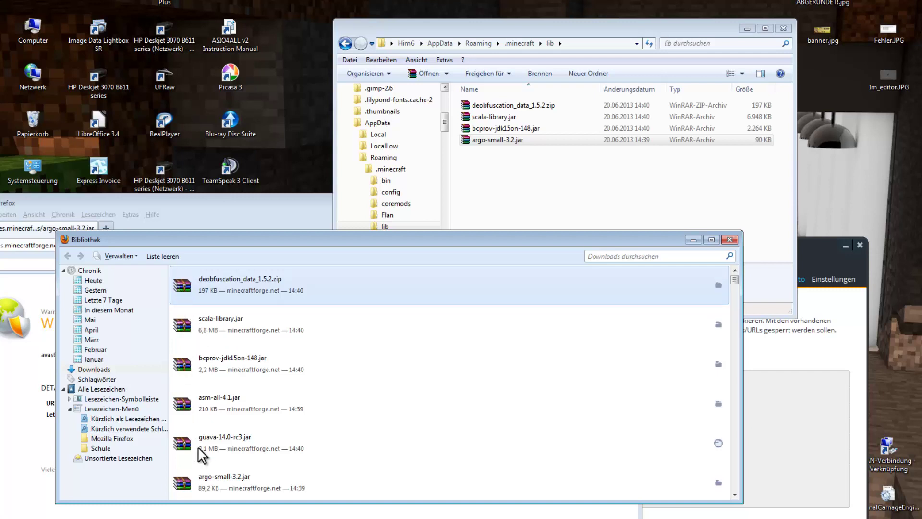
Drag guava-14.0-rc3.jar and asm-all-4.1.jar into lib and verify all six libraries are there
left_click(183, 488)
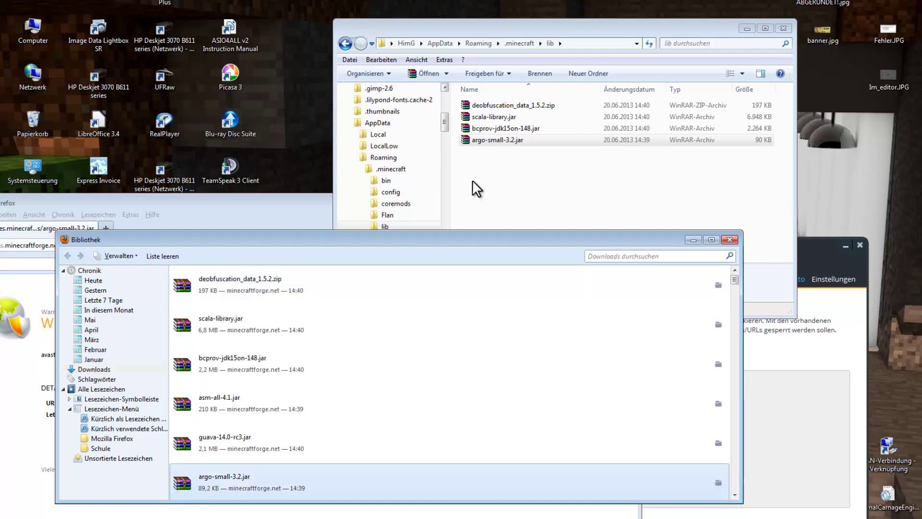
double_click(185, 477)
scroll(187, 461, "down", 2)
left_click_drag(201, 384, 529, 202)
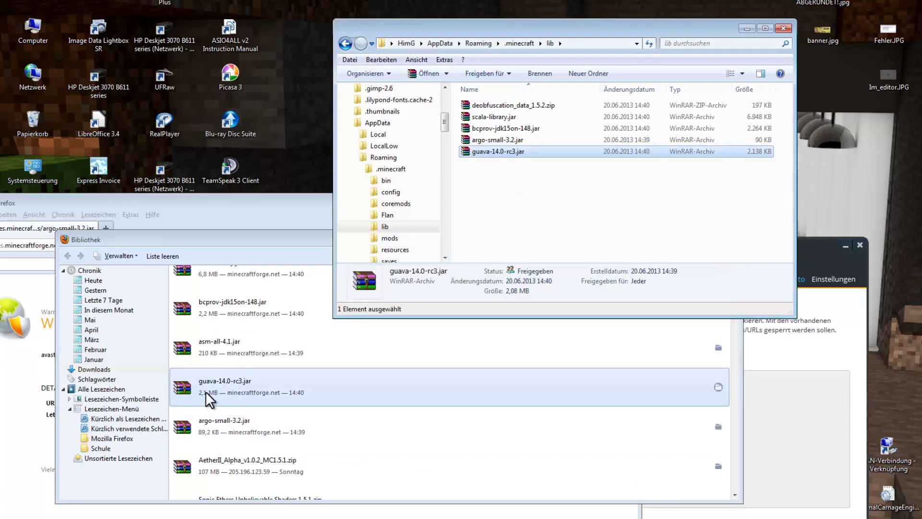
left_click_drag(202, 345, 525, 202)
left_click(194, 307)
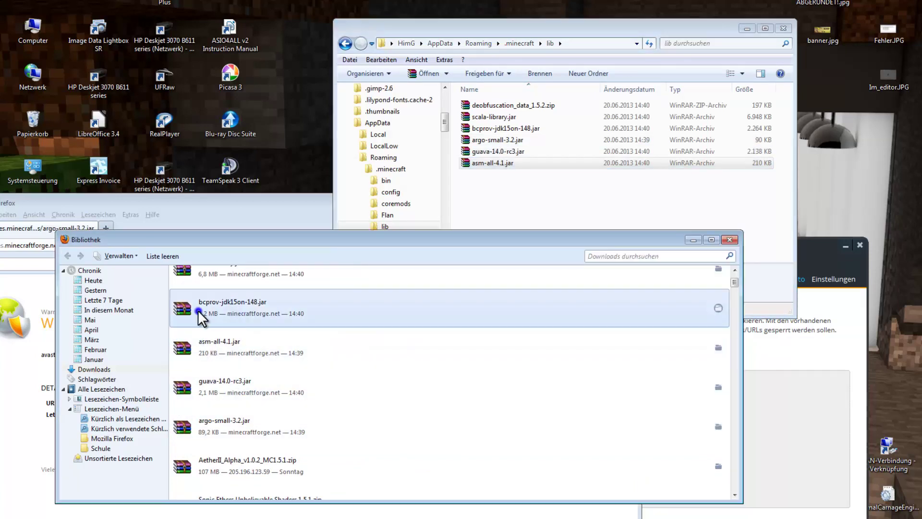
left_click(493, 106)
left_click(492, 164)
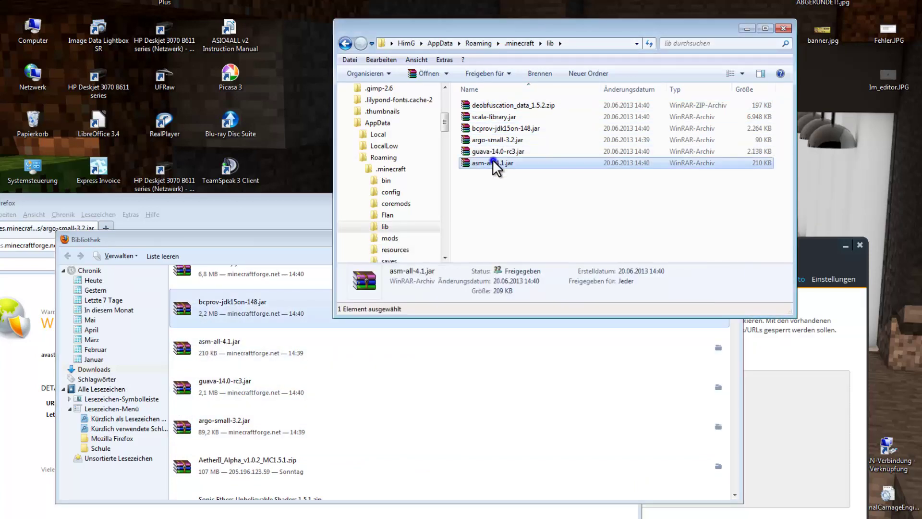
Close the Bibliothek downloads window and Firefox
left_click(293, 259)
left_click(729, 239)
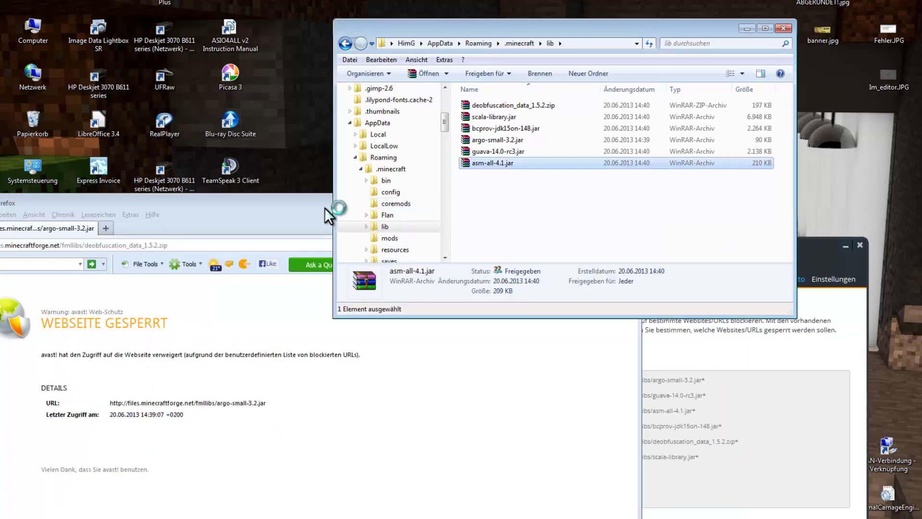
left_click(324, 207)
left_click(629, 203)
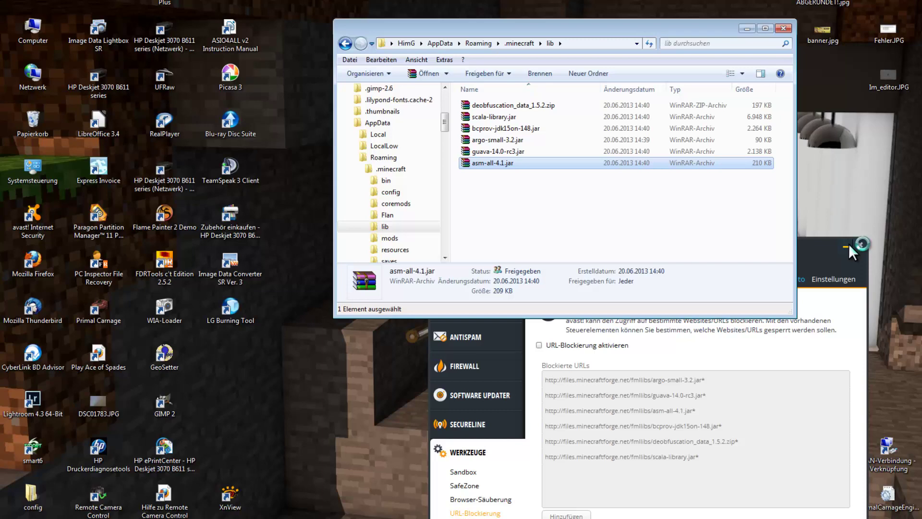
Re-enable avast's URL blocking for the fmllibs addresses, then minimize the avast window
left_click(808, 244)
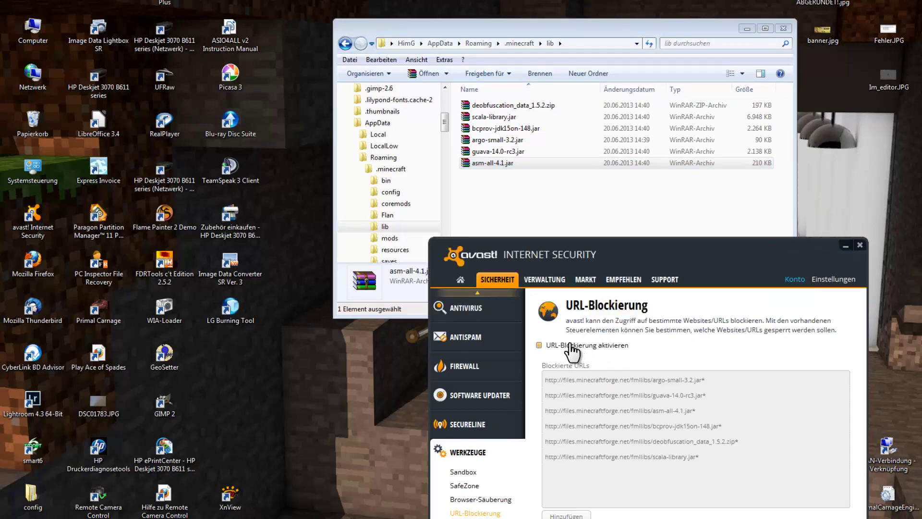
left_click(570, 345)
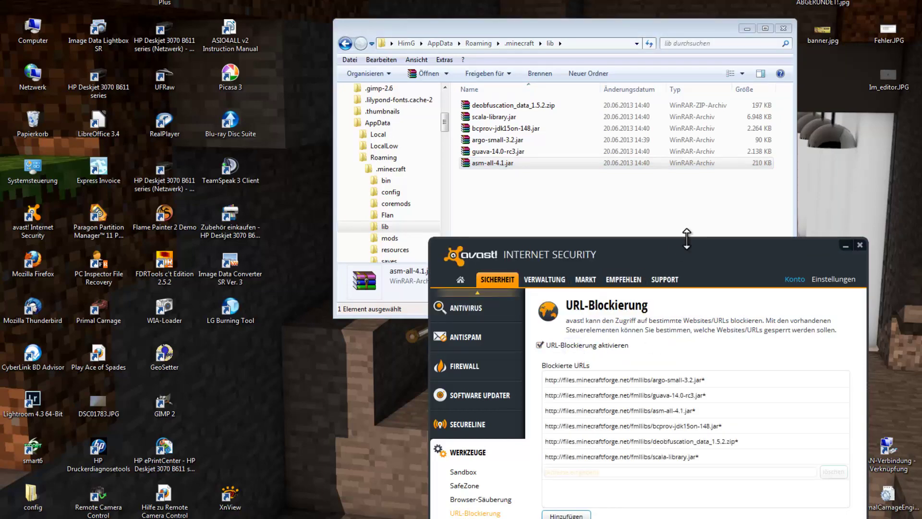
left_click_drag(687, 239, 734, 223)
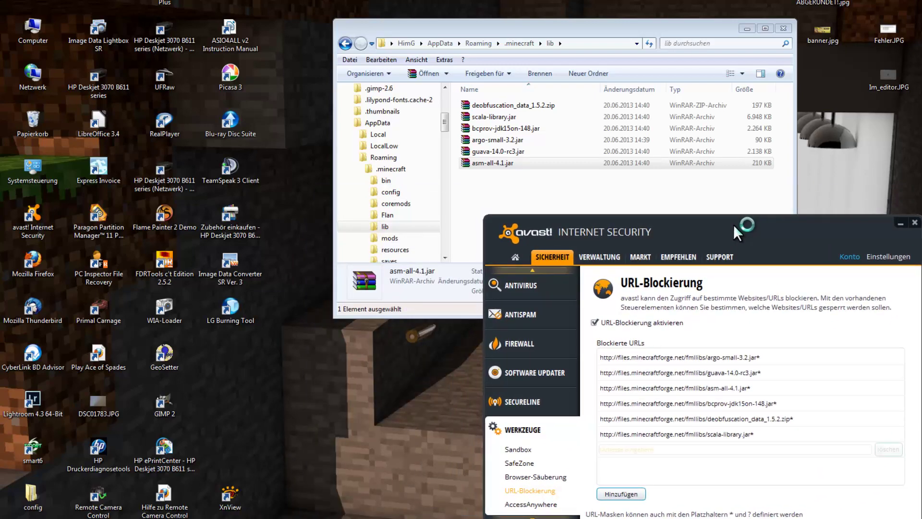
left_click(900, 224)
Log in through the Minecraft Launcher to start Minecraft with the Forge libraries in place
left_click(568, 200)
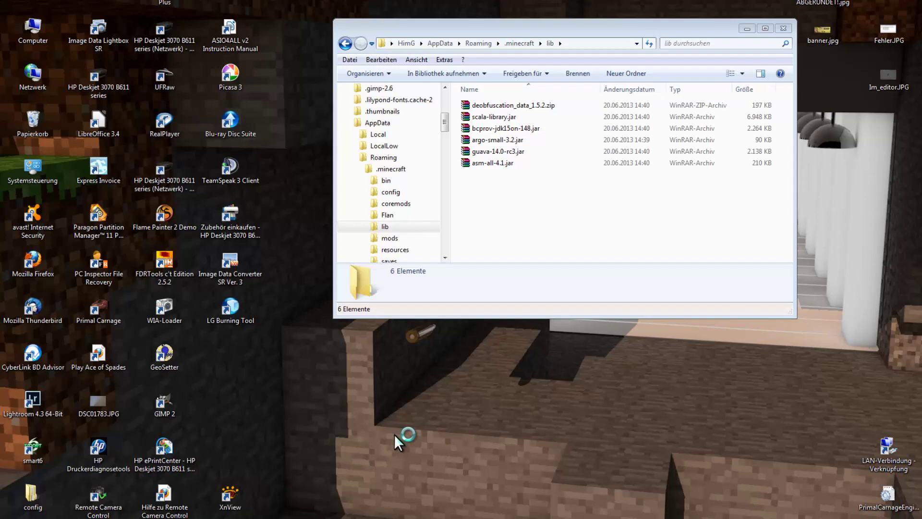
left_click(665, 359)
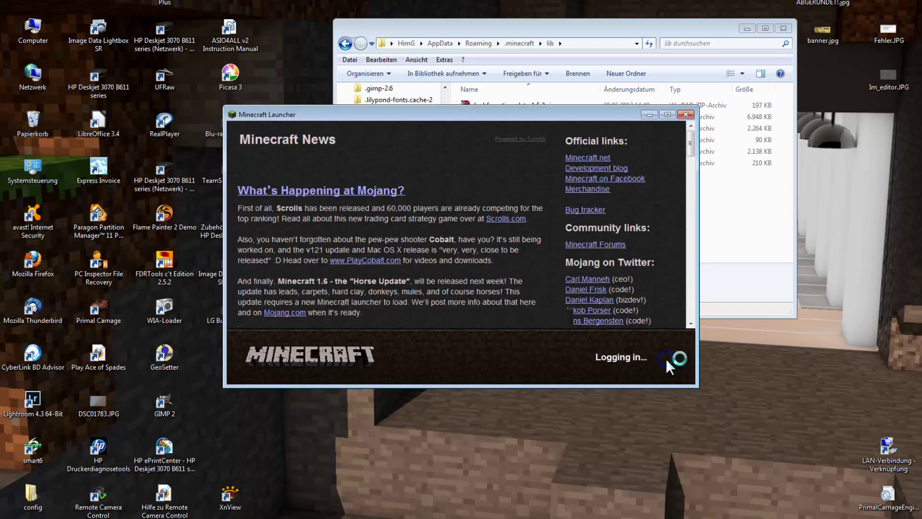